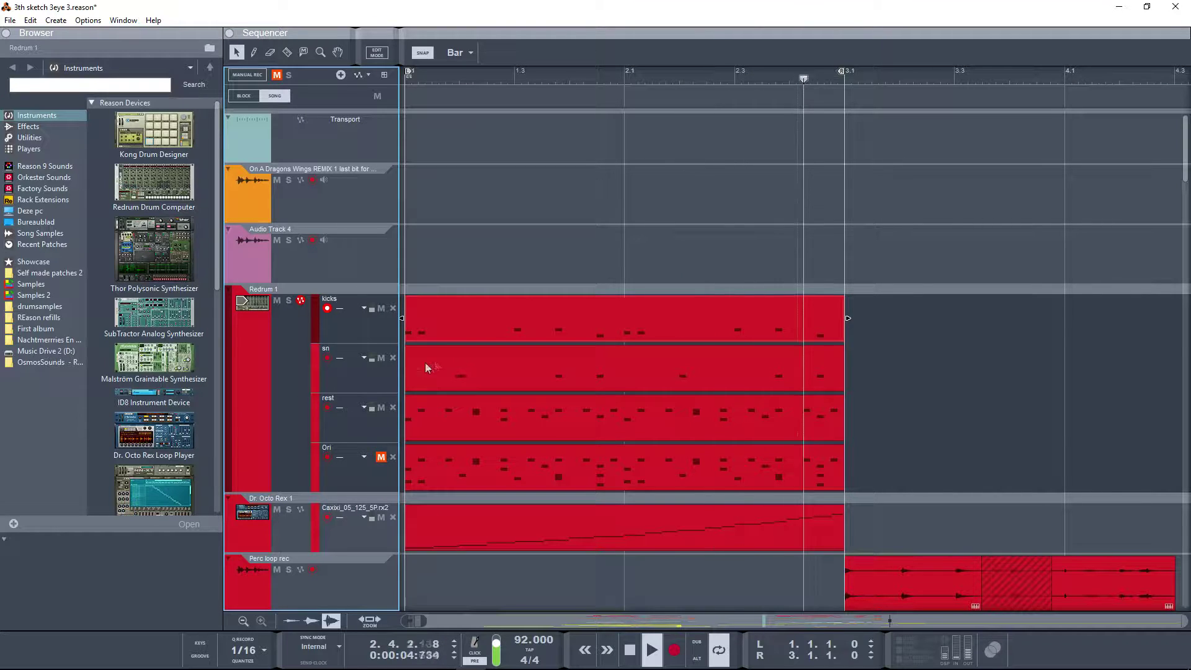
Step: Mute the rest and kicks note lanes of Redrum 1 and solo the Redrum 1 track
click(381, 407)
click(381, 309)
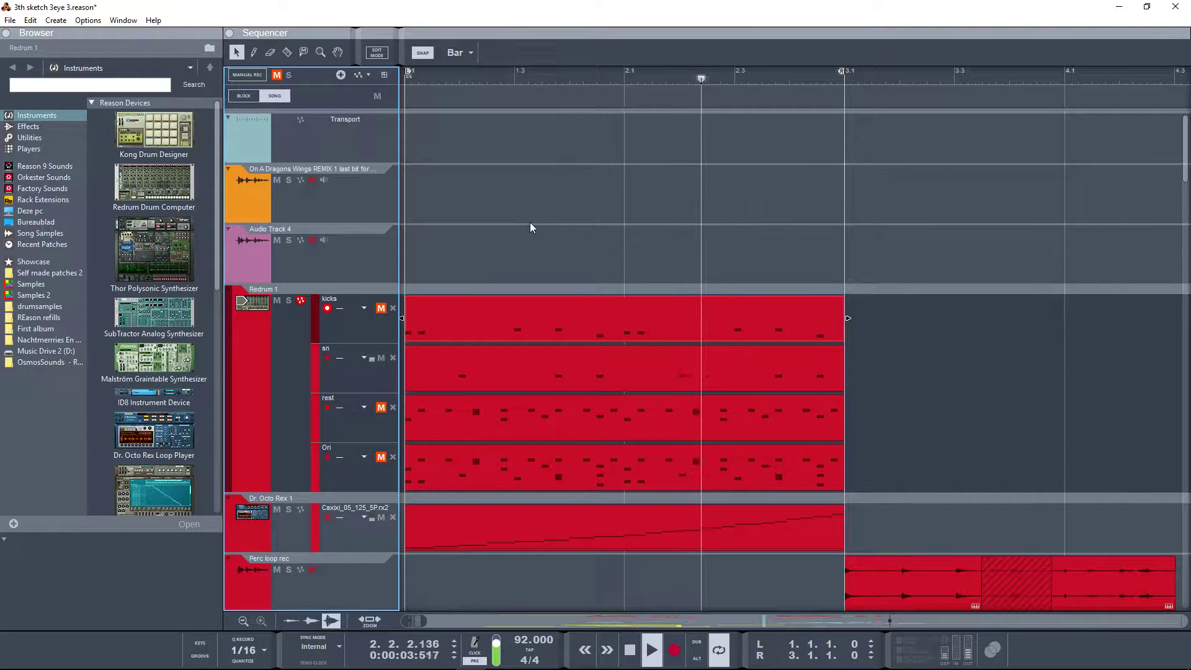
click(290, 302)
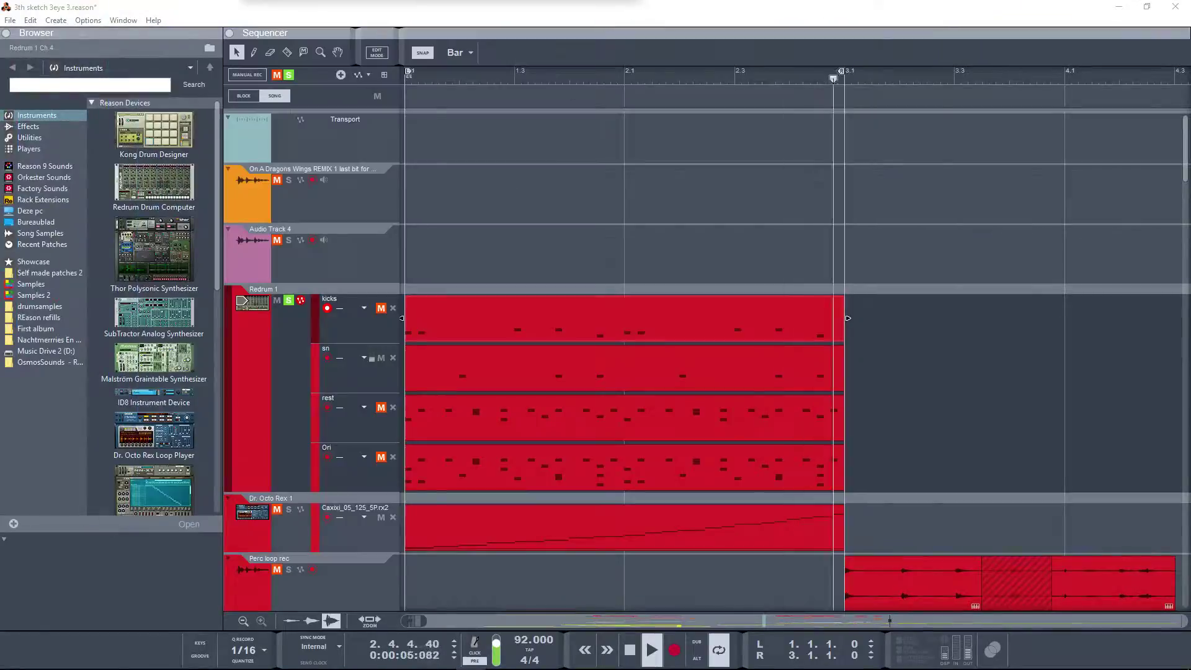
Step: Turn off sends 1 and 5 on the Redrum 1 Ch.4 channel in the mixer and move the mixer window back out of view
drag(397, 0, 791, 90)
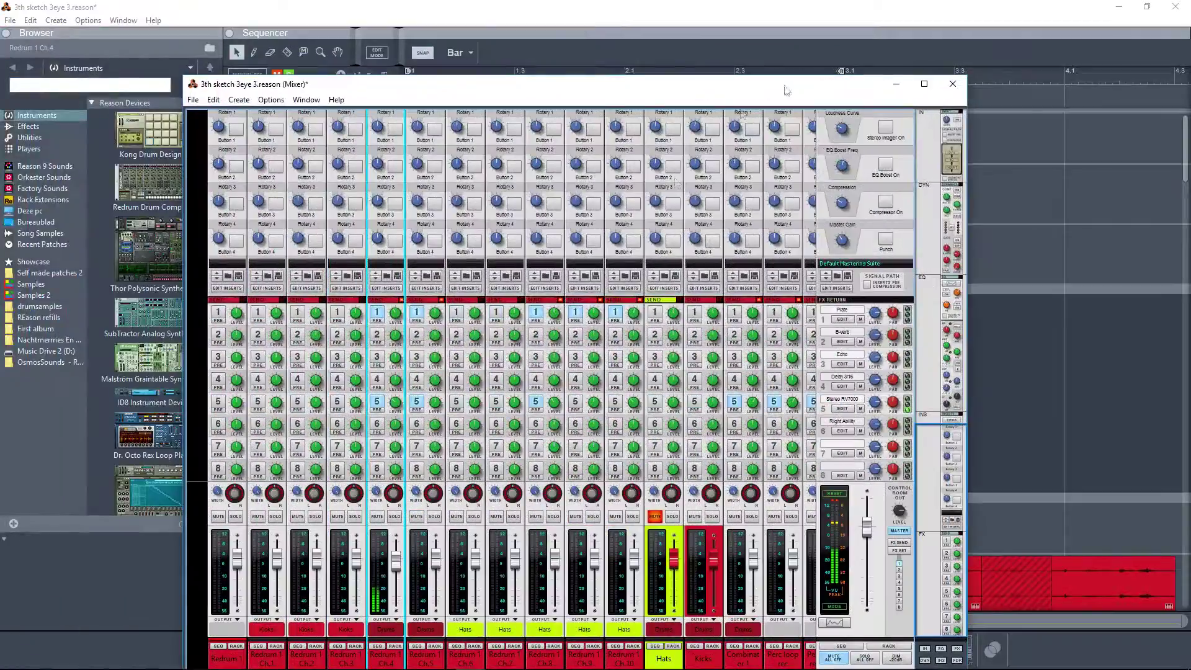
click(378, 404)
click(377, 313)
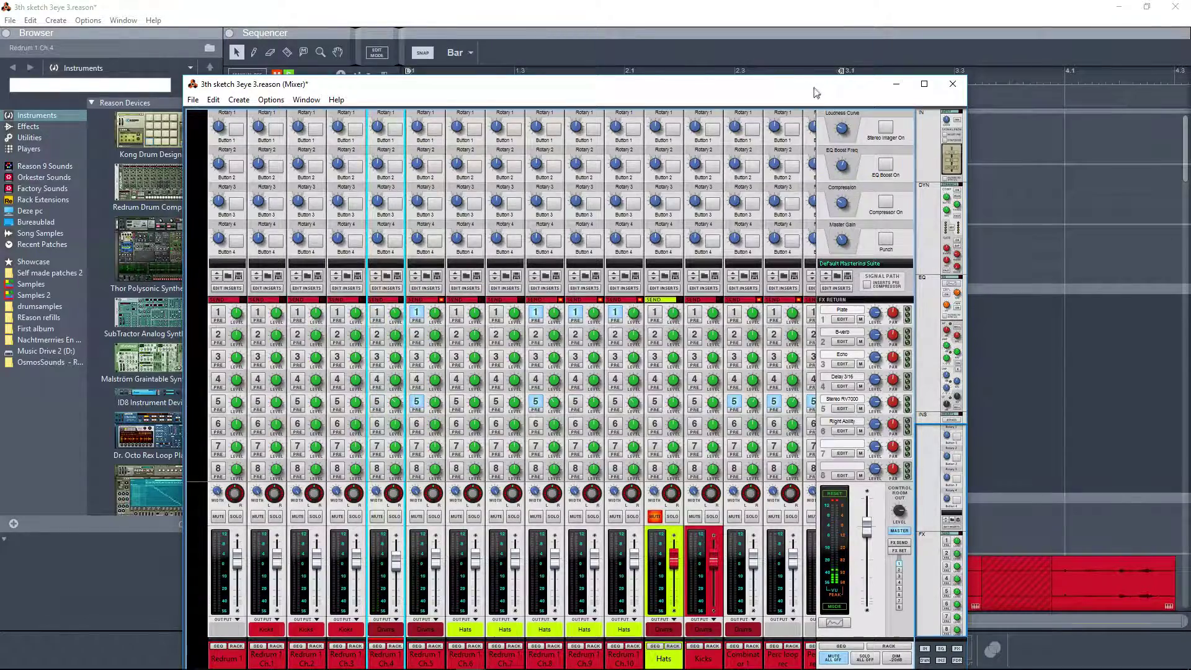
drag(816, 93, 351, 0)
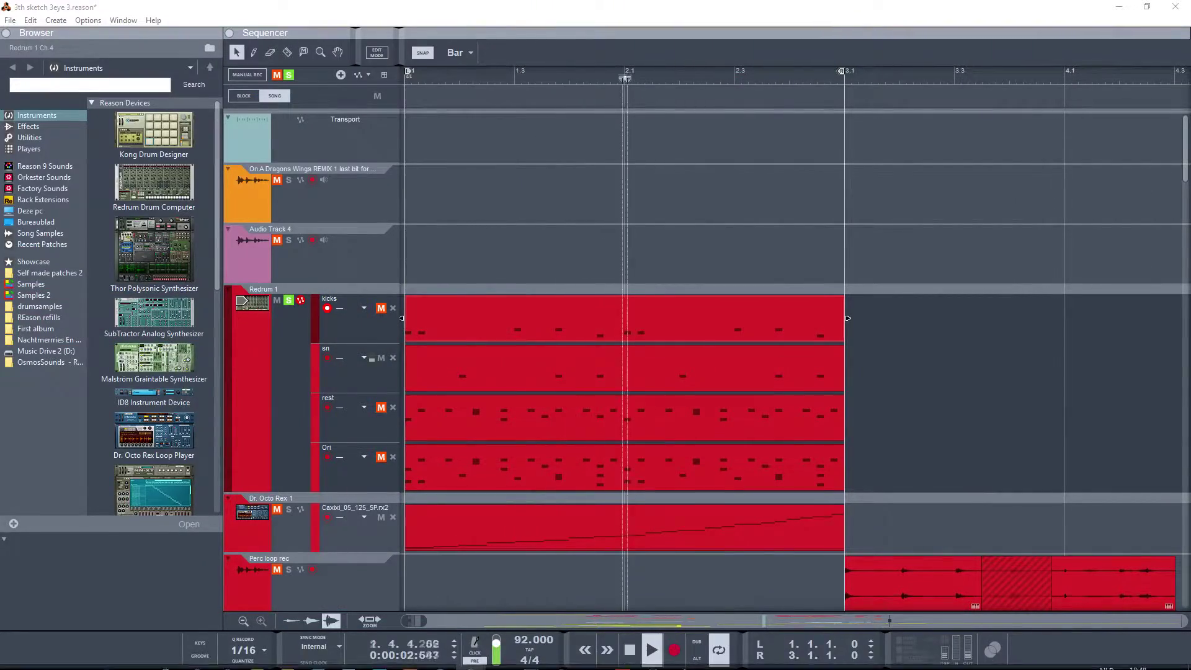
Step: Switch to the rack window and unfold the Redrum 1 Ch.4 mix channel to show its insert devices
mouse_move(471, 656)
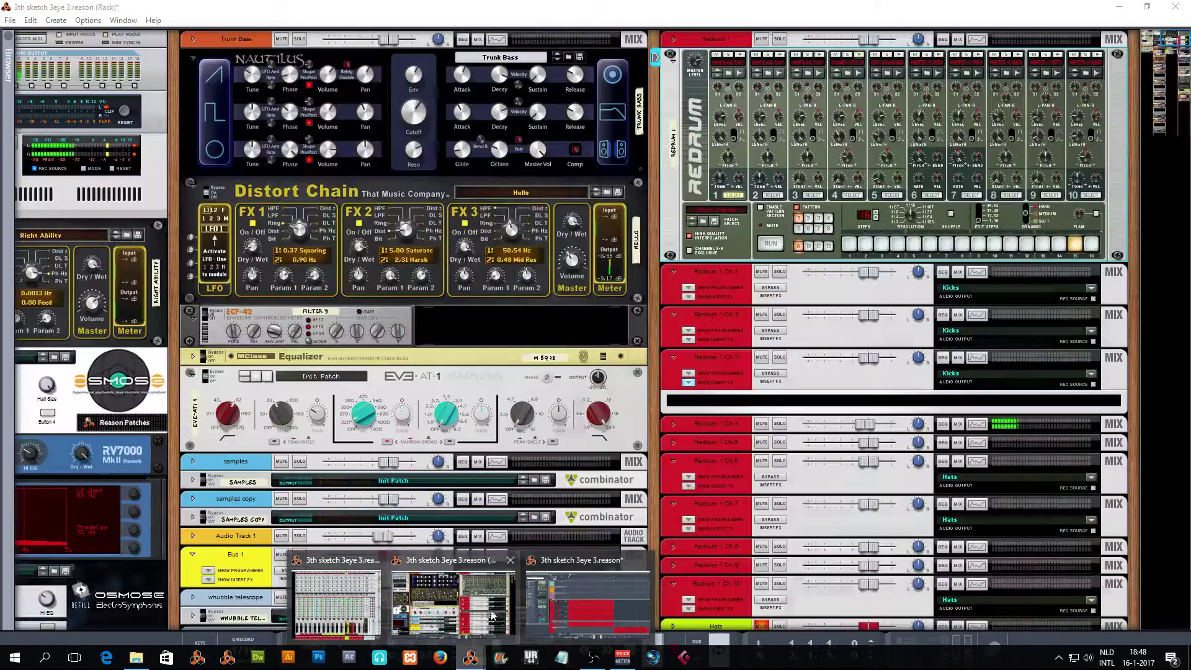
click(492, 615)
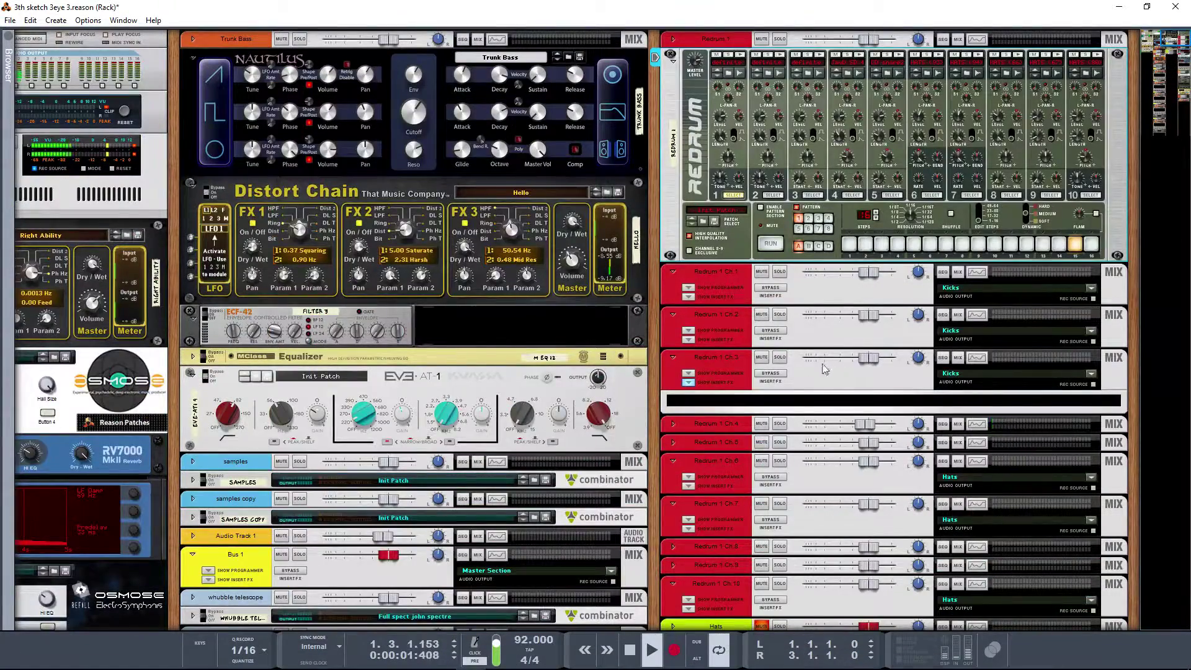
scroll(824, 369, down, 3)
click(672, 313)
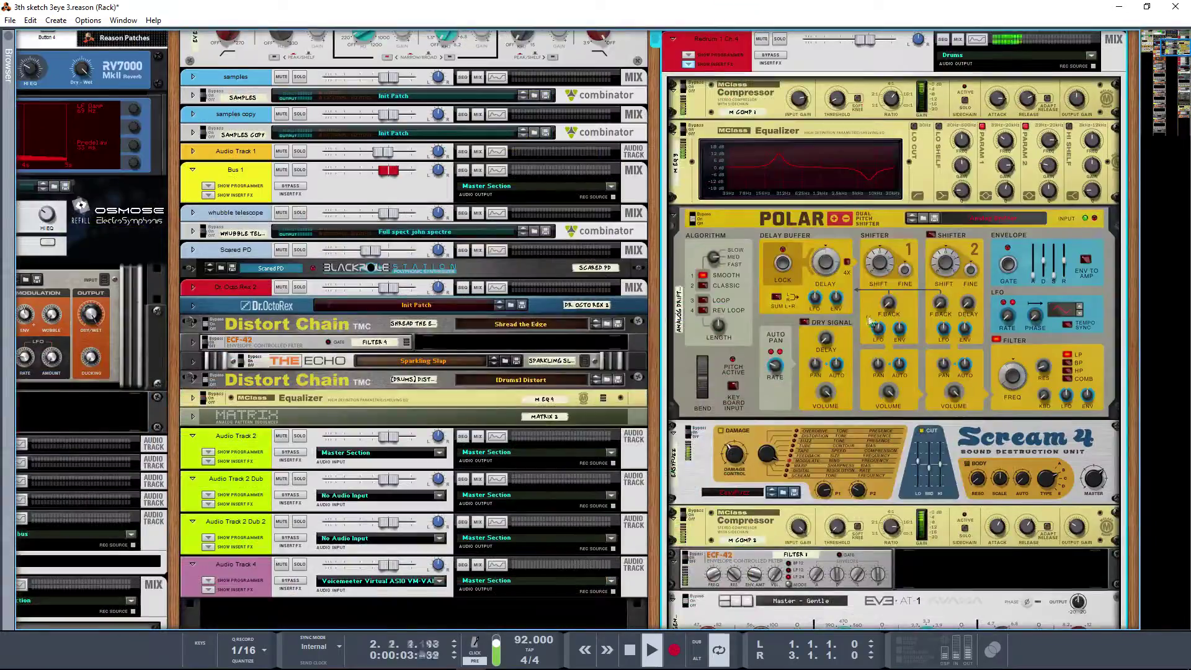
Step: Bypass and re-enable the insert effects of Redrum 1 Ch.4 to compare the dry and processed sound
scroll(871, 322, up, 3)
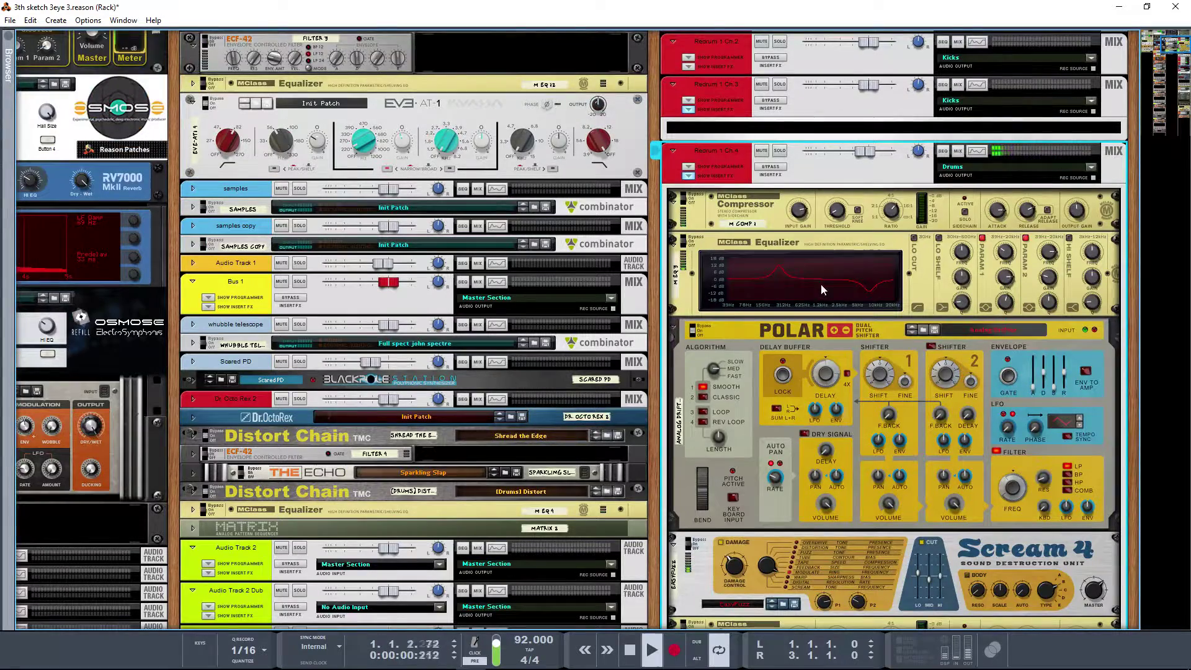
scroll(821, 285, down, 2)
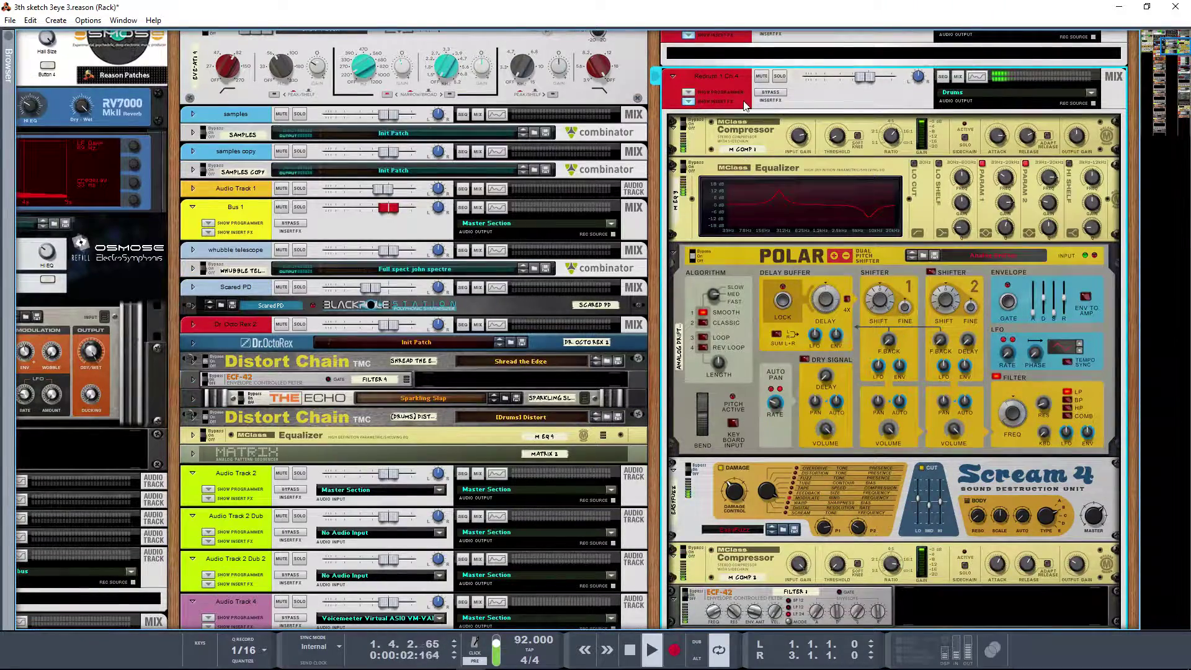
scroll(771, 175, up, 2)
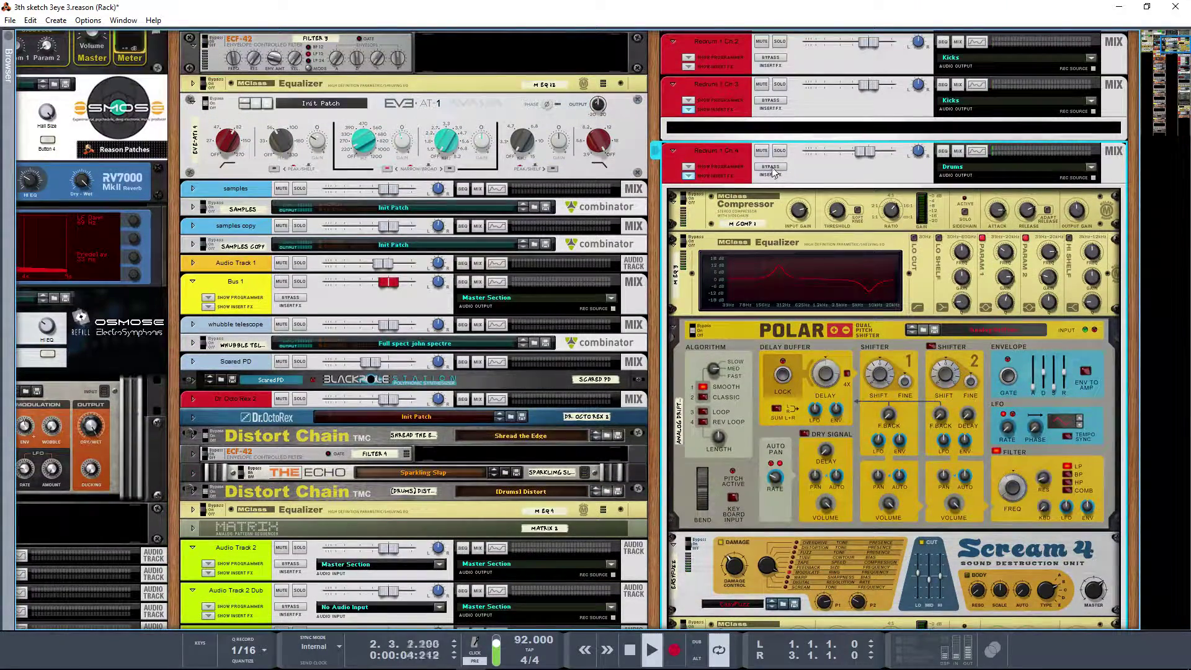
click(771, 167)
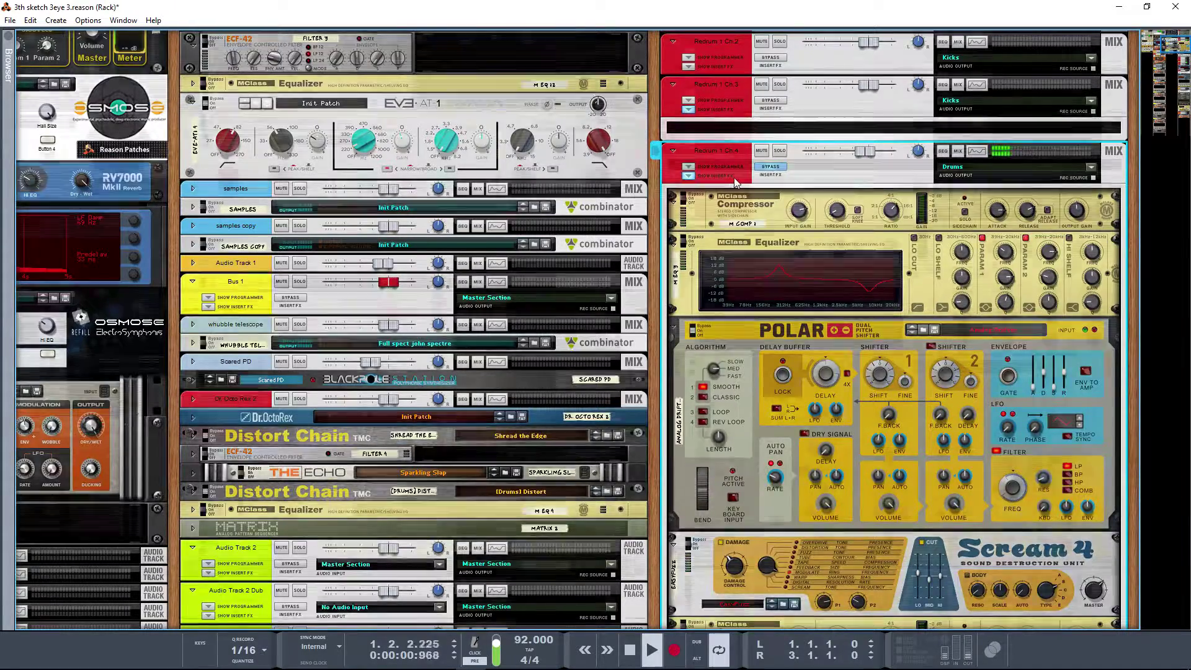
scroll(736, 181, up, 5)
scroll(735, 182, down, 4)
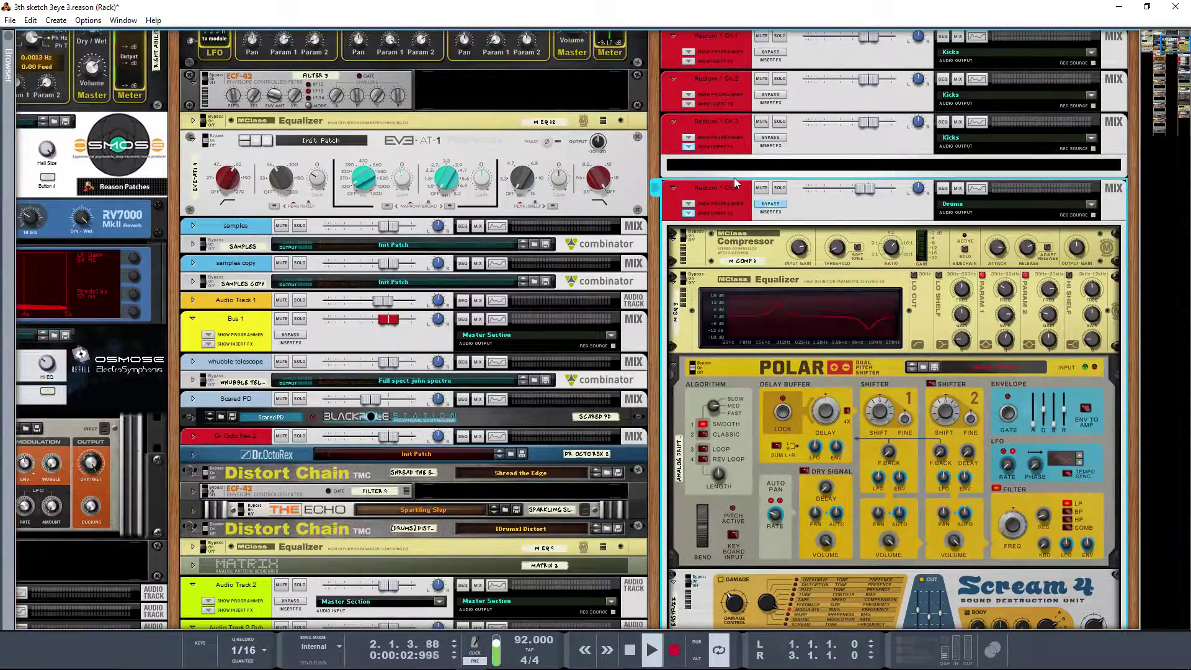
click(762, 206)
Step: Look through the insert chain of Redrum 1 Ch.4 down to the EVE-AT1 equalizer and select the channel
scroll(762, 208, down, 10)
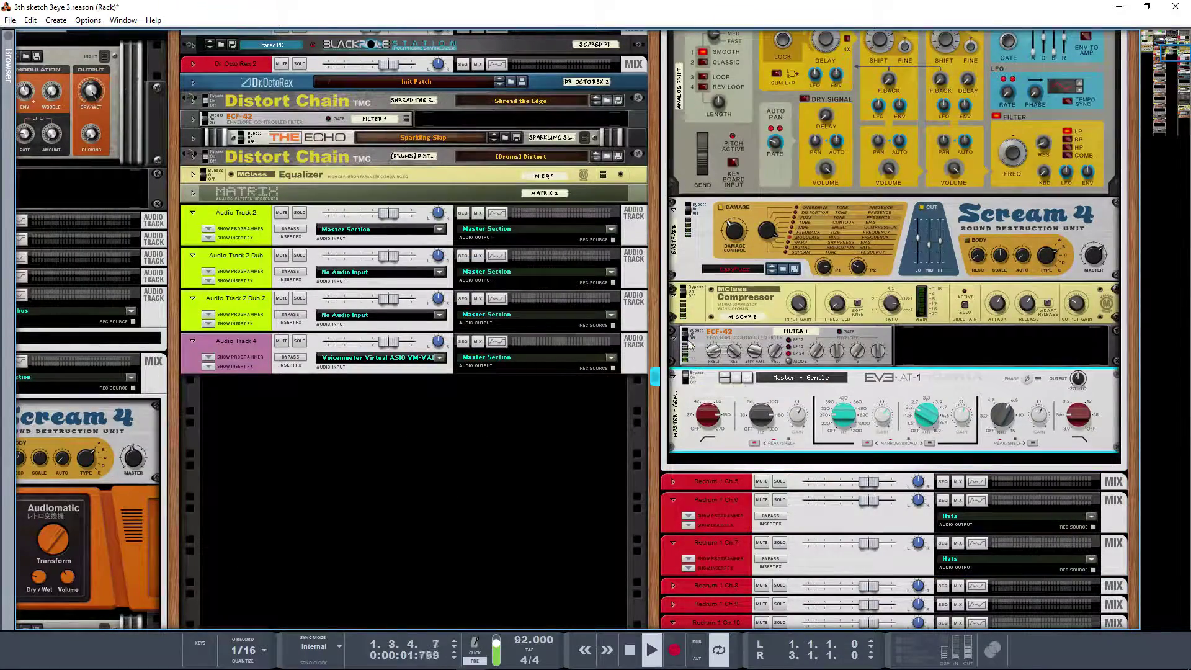
scroll(690, 310, up, 3)
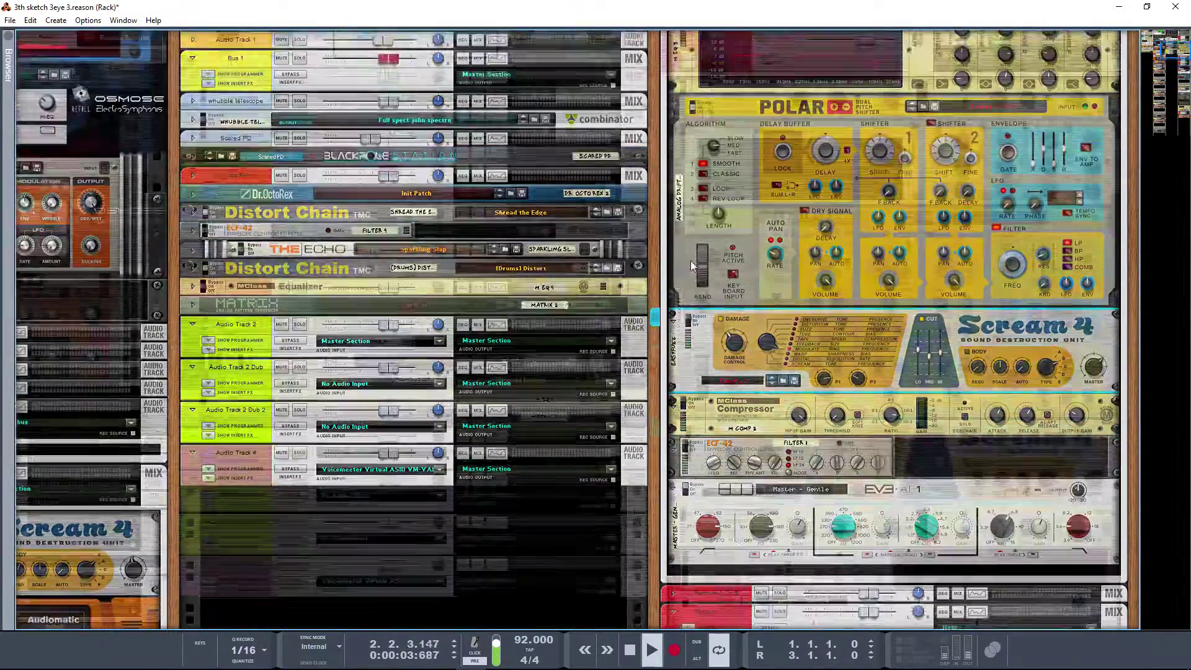
scroll(691, 261, up, 3)
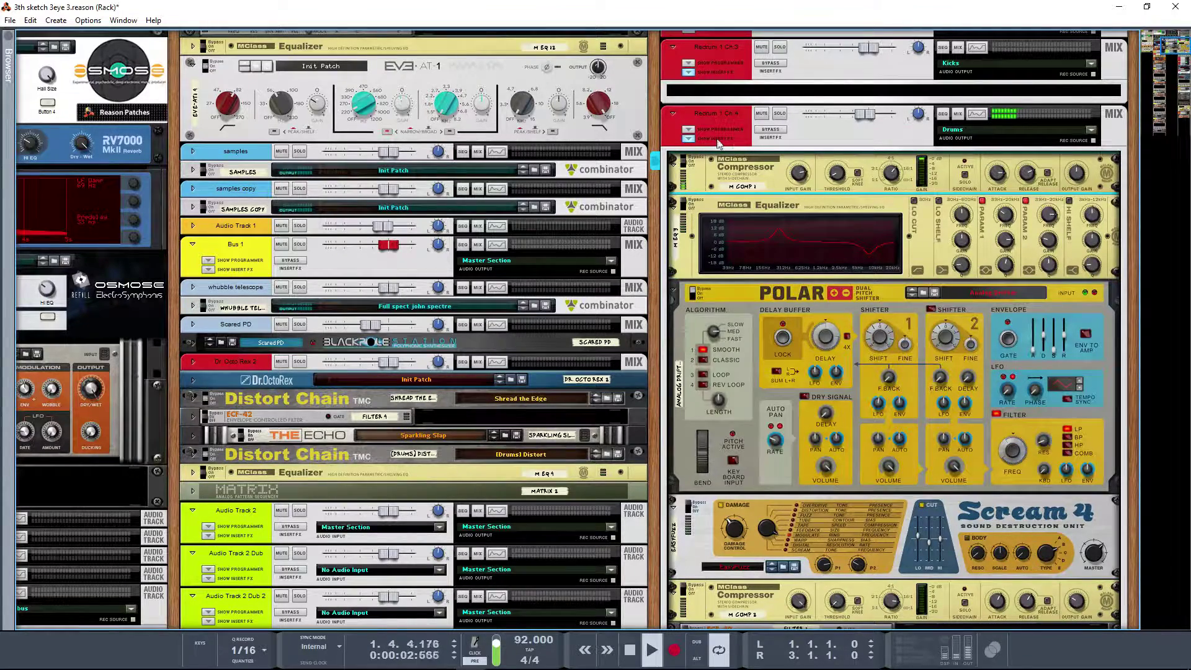
click(739, 132)
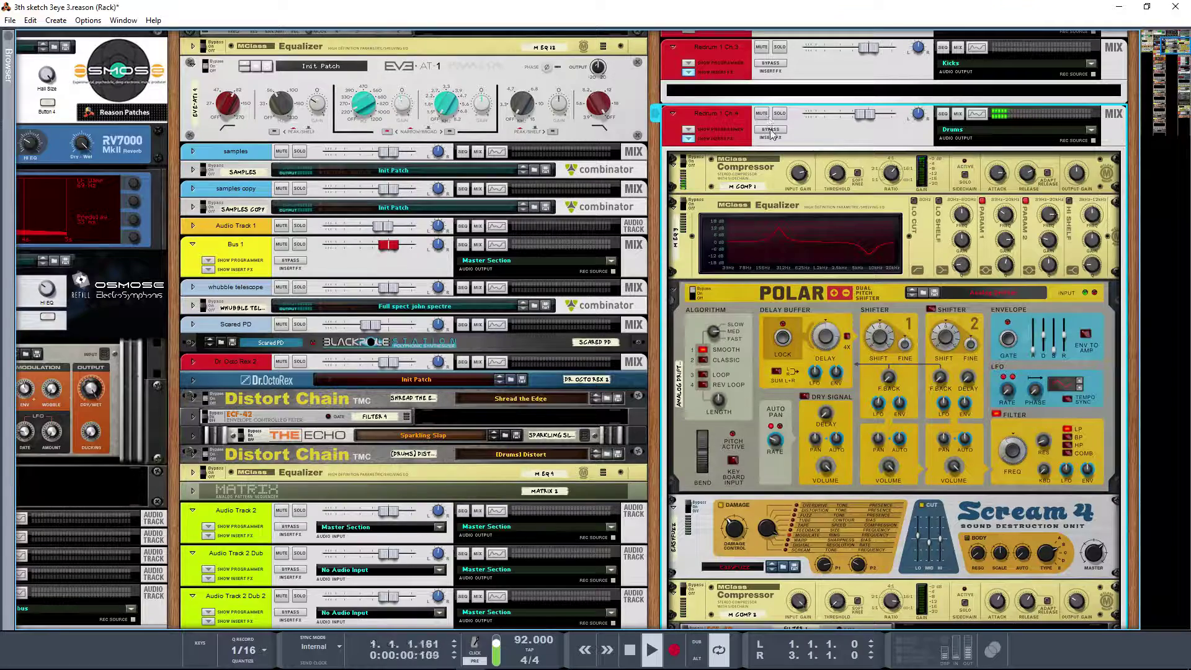
Step: Toggle the first MClass Compressor in the Redrum 1 Ch.4 chain to hear what it does to the sound
click(694, 170)
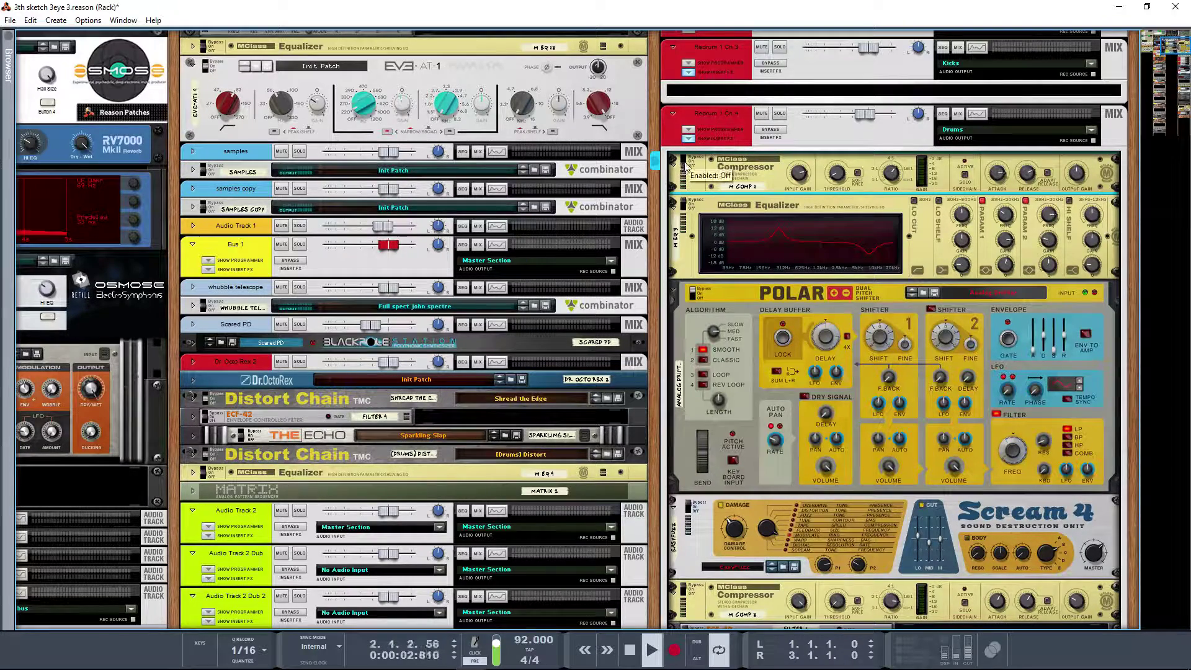
click(737, 145)
click(744, 165)
Step: Set the Parametric 2 gain of the MClass Equalizer in the Redrum 1 Ch.4 chain to -8.6 dB
click(682, 201)
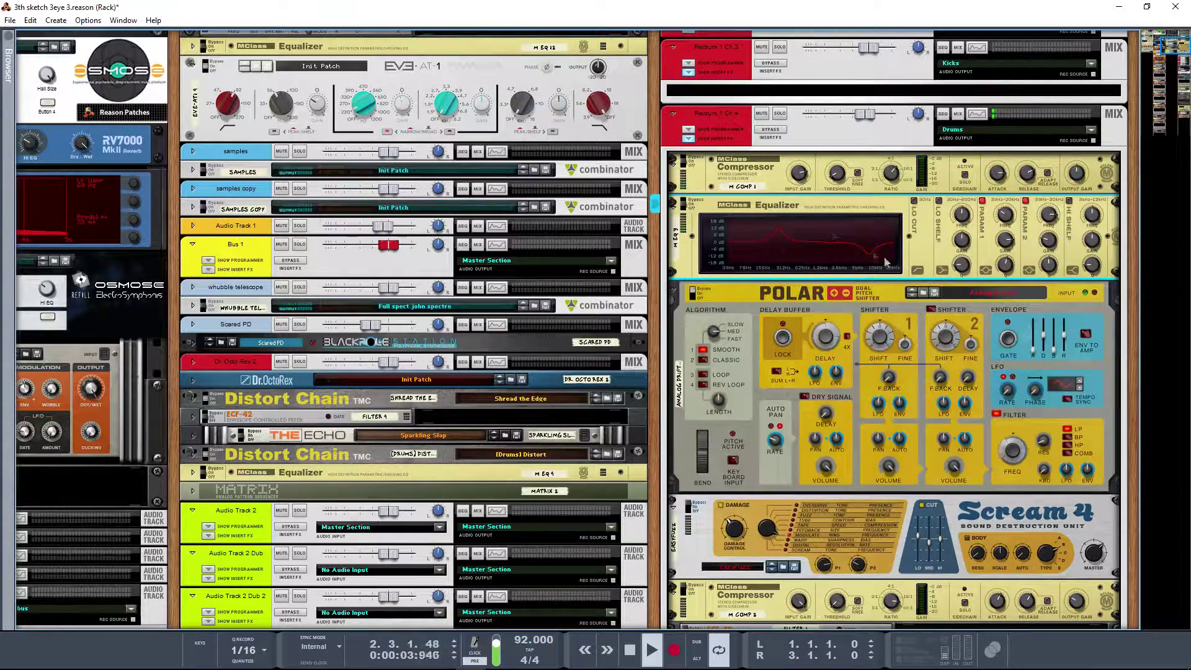
mouse_move(1050, 242)
mouse_down()
mouse_move(1053, 218)
mouse_move(1050, 240)
mouse_up()
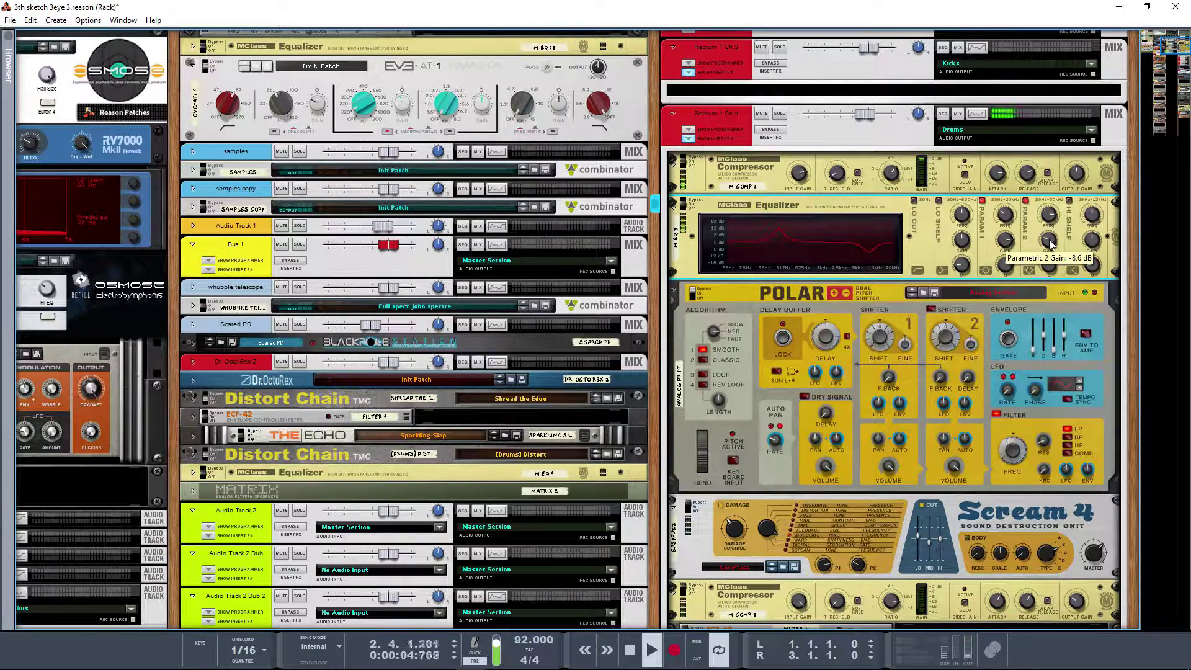
Step: Select the Polar dual pitch shifter in the insert chain and examine its shifter and filter settings
scroll(869, 236, down, 3)
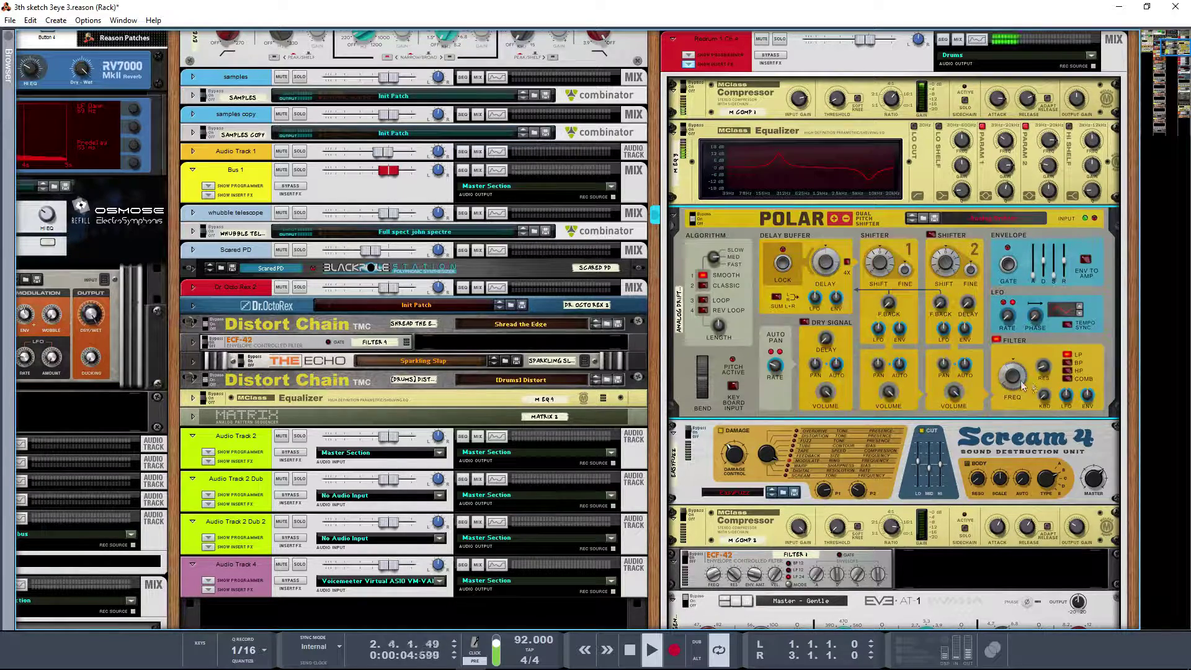
click(758, 567)
click(756, 411)
scroll(1007, 347, down, 2)
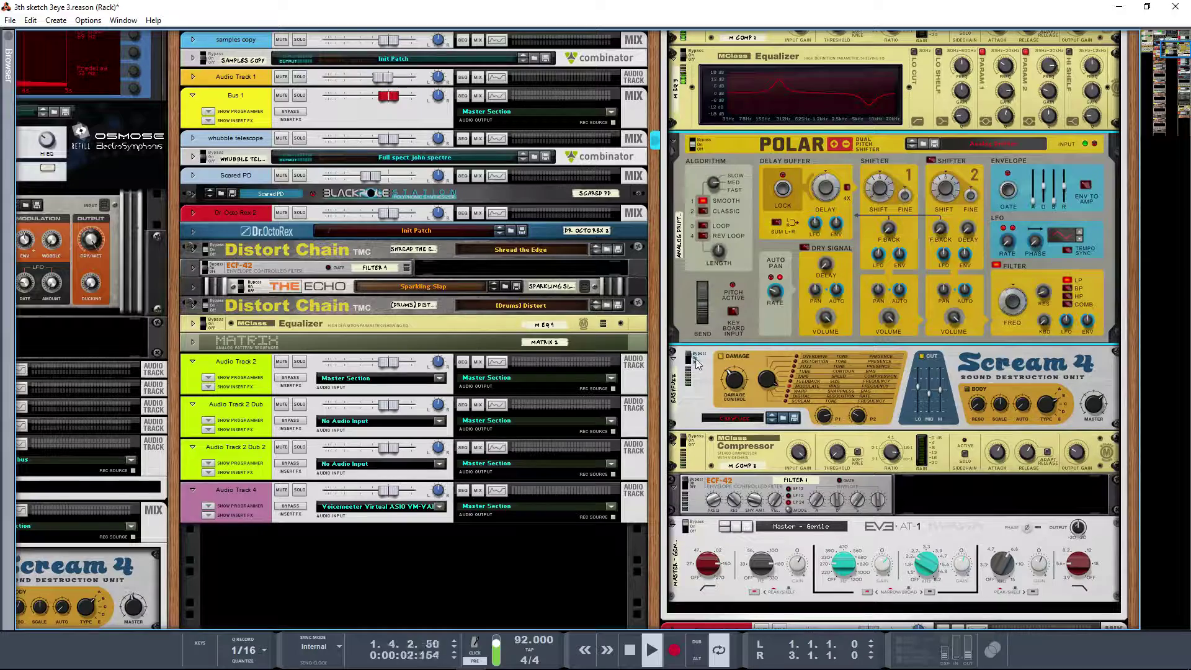
Step: Toggle the Scream 4 unit below the Polar to compare the sound with and without it, and examine its settings
click(695, 366)
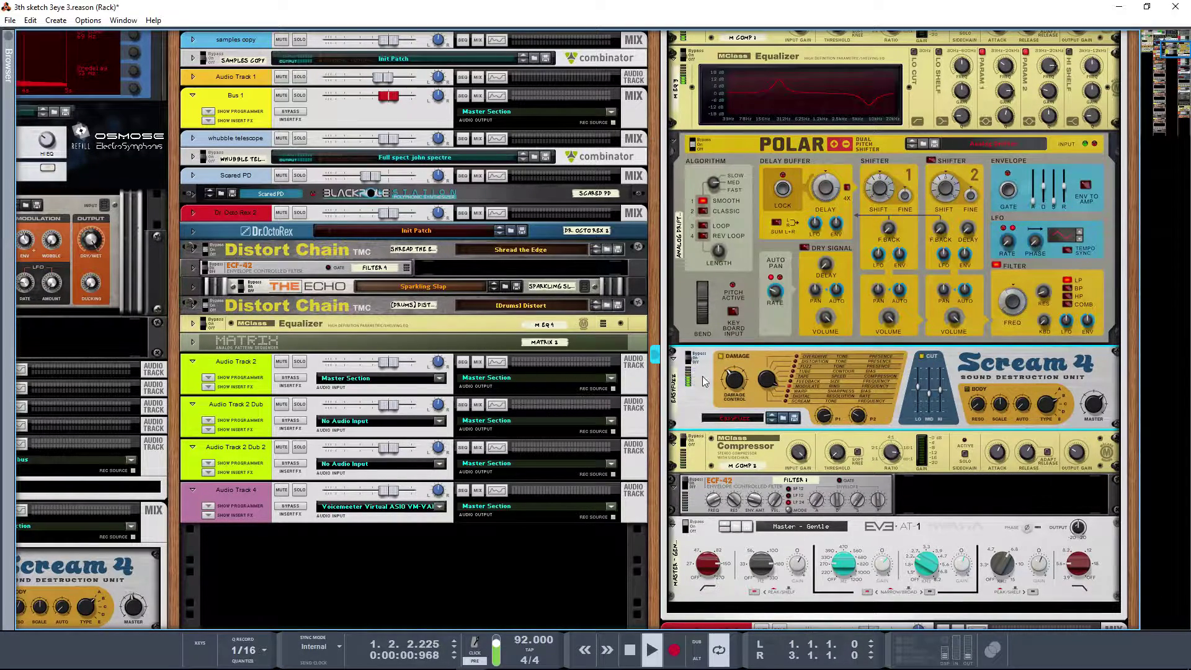
click(690, 332)
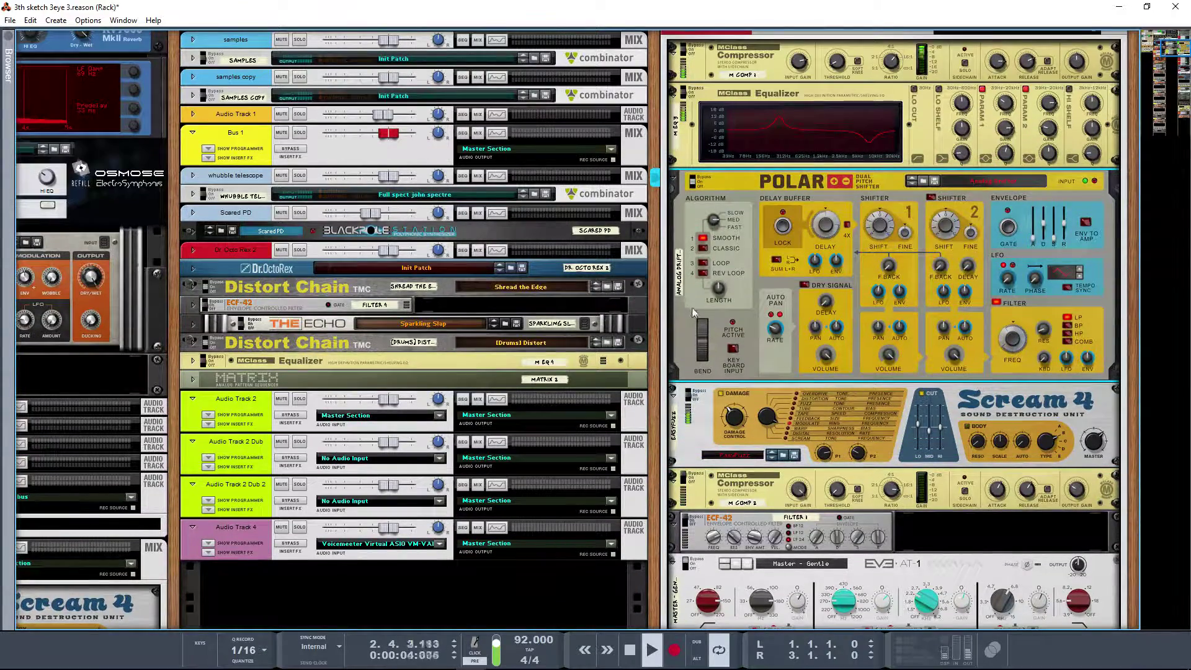
scroll(677, 313, down, 2)
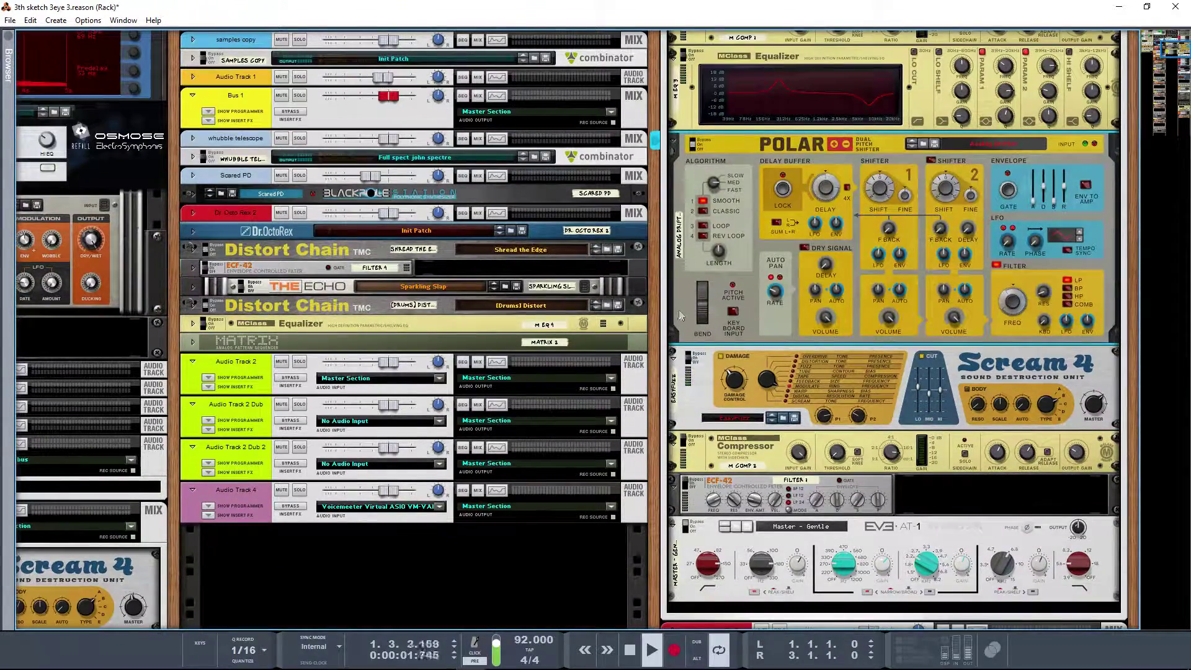
click(689, 359)
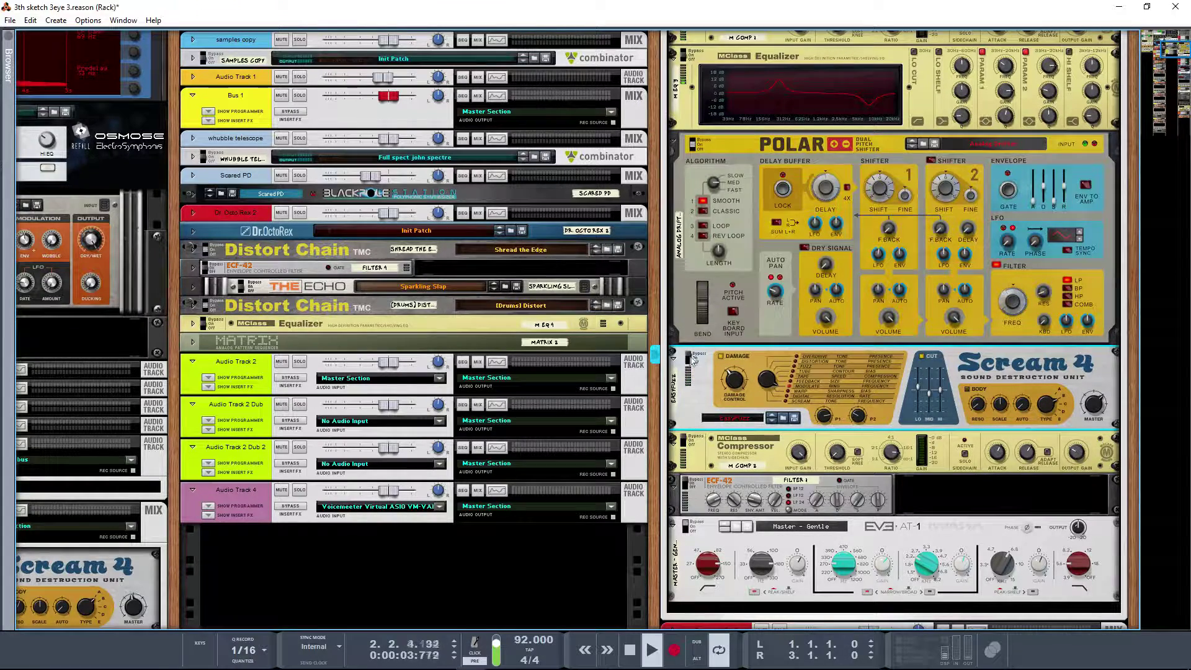
click(686, 323)
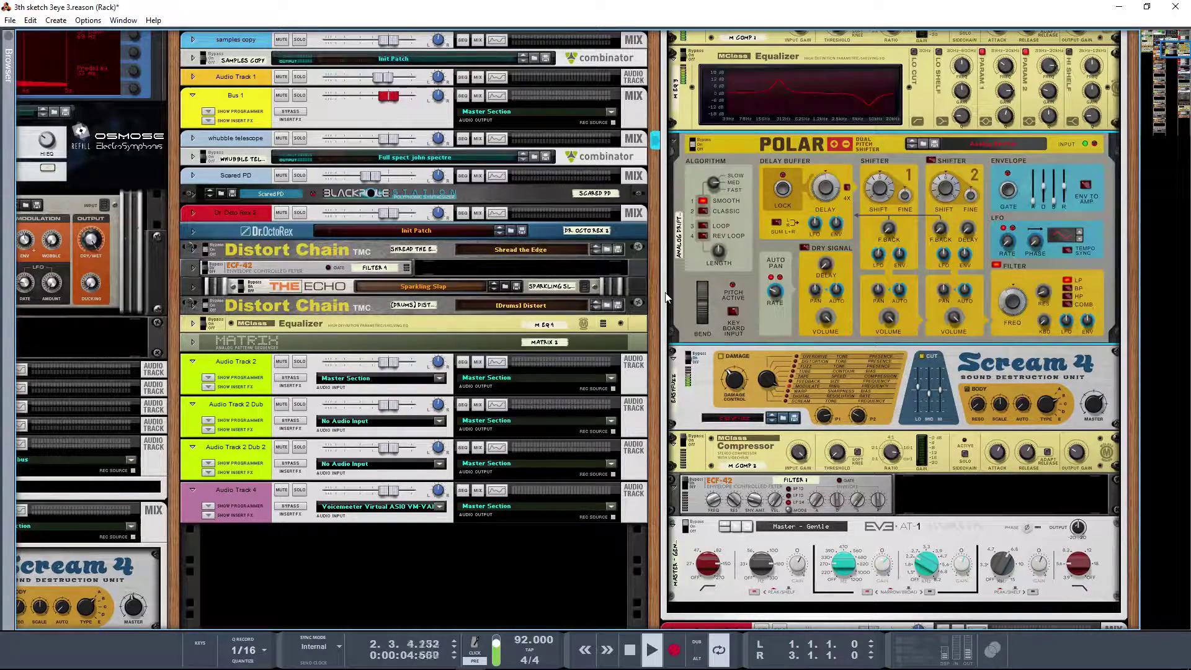
scroll(680, 289, down, 2)
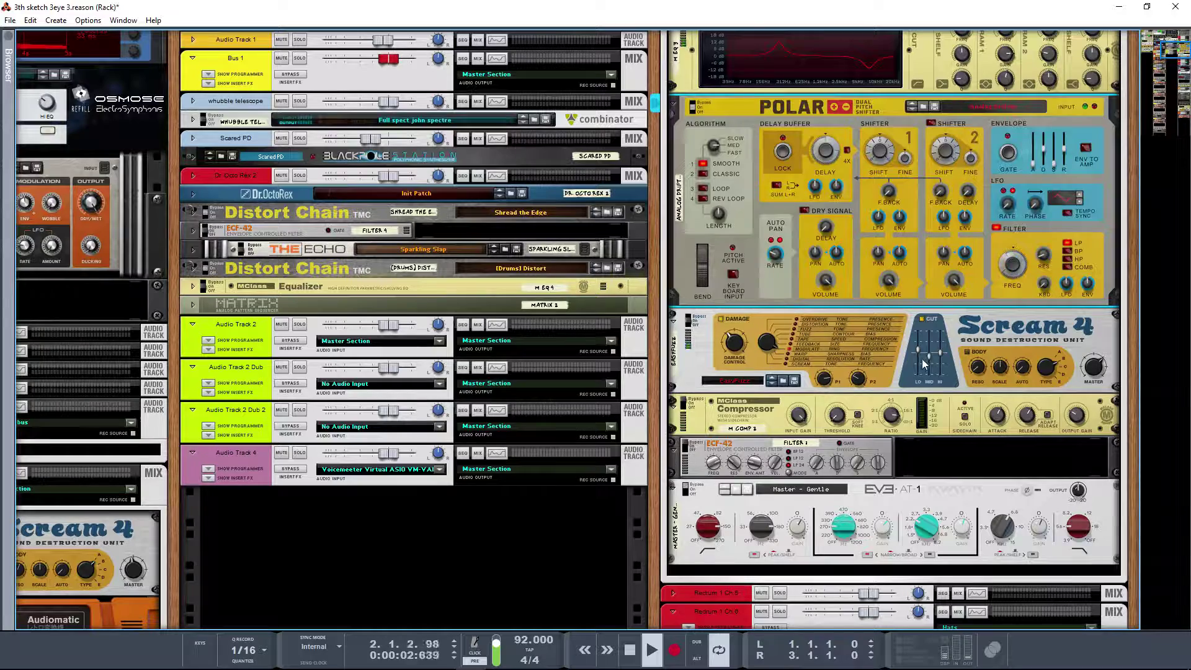
click(695, 363)
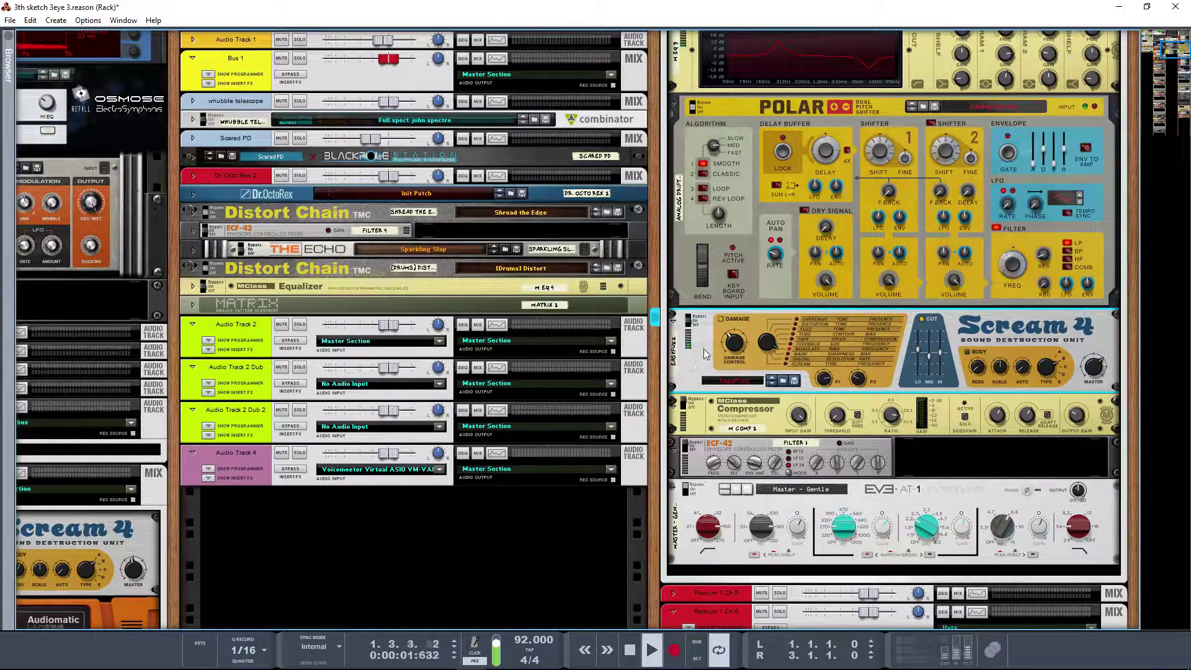
Step: Open the Spectrum EQ for Redrum 1 Ch.4 to examine the channel's frequency spectrum, and close it
scroll(704, 349, up, 5)
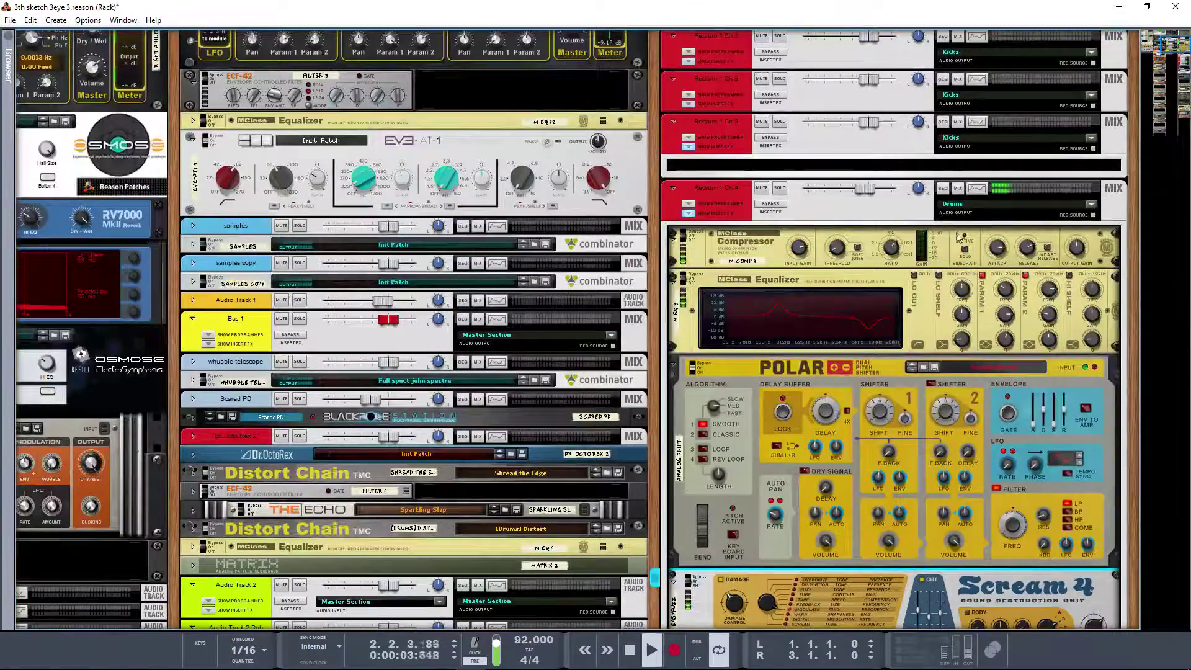
click(977, 189)
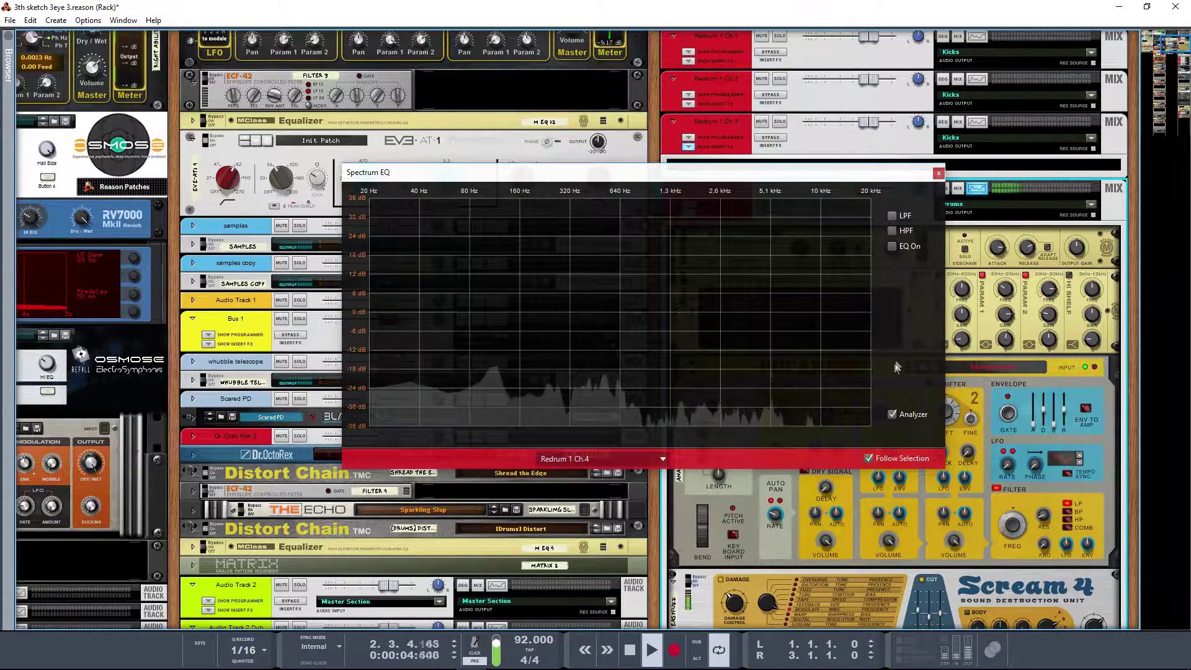
click(939, 173)
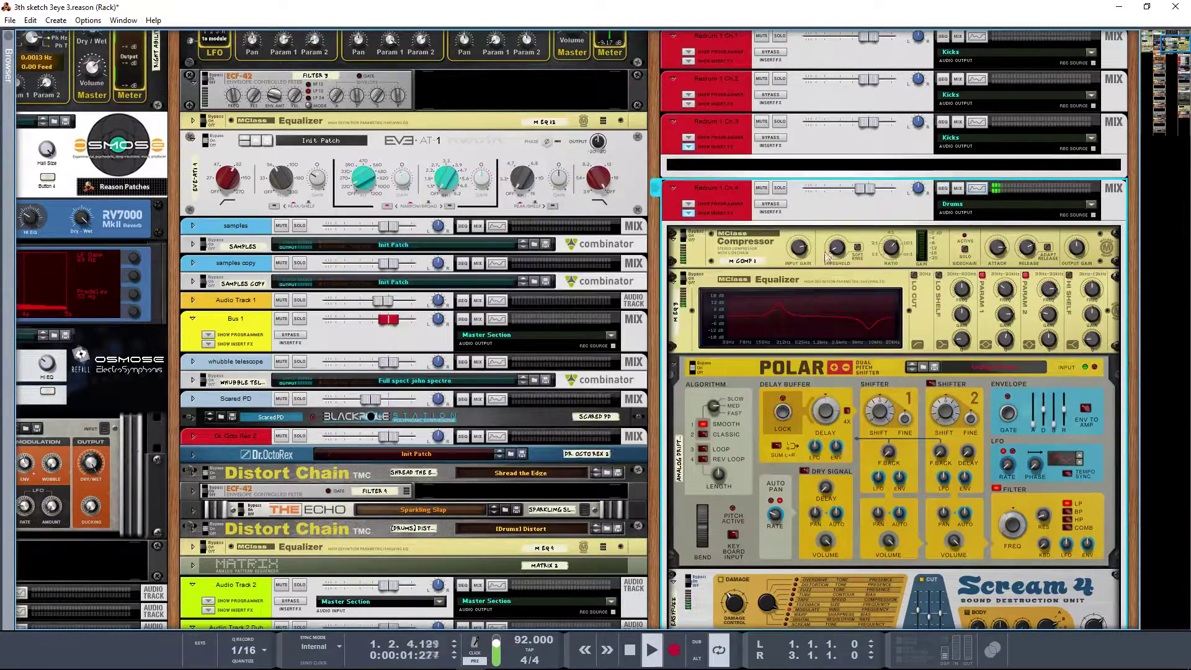
Step: Review the Polar and Scream 4 again and select the second MClass Compressor below the Scream 4
scroll(820, 264, down, 6)
scroll(820, 263, down, 2)
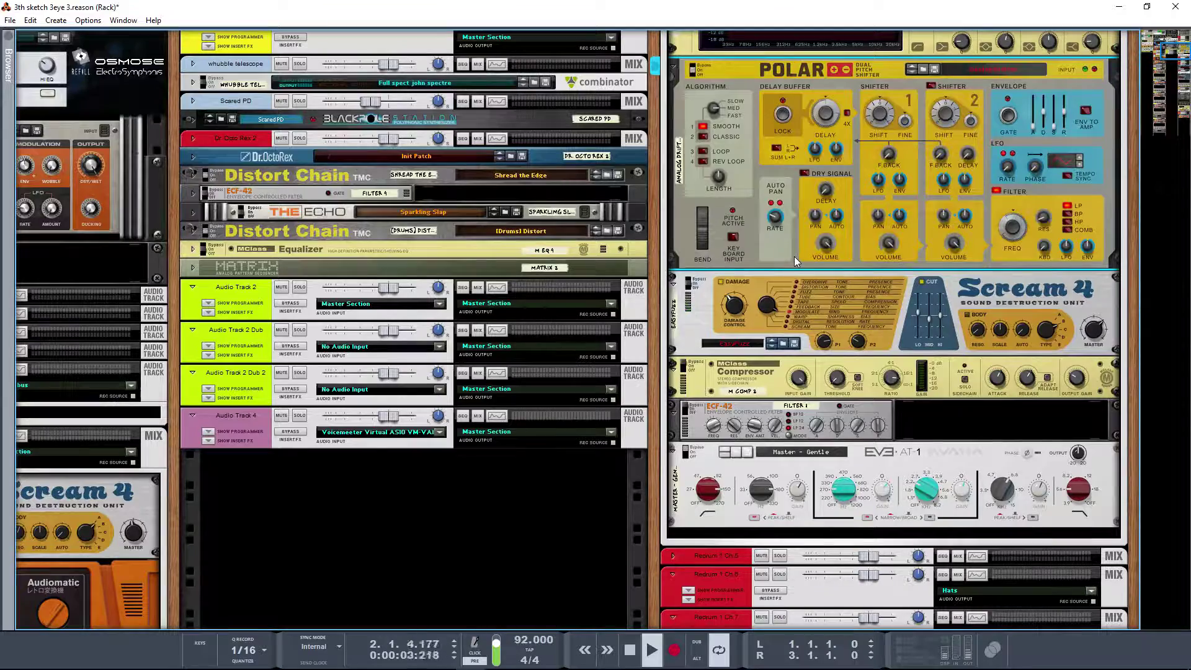
scroll(797, 252, up, 1)
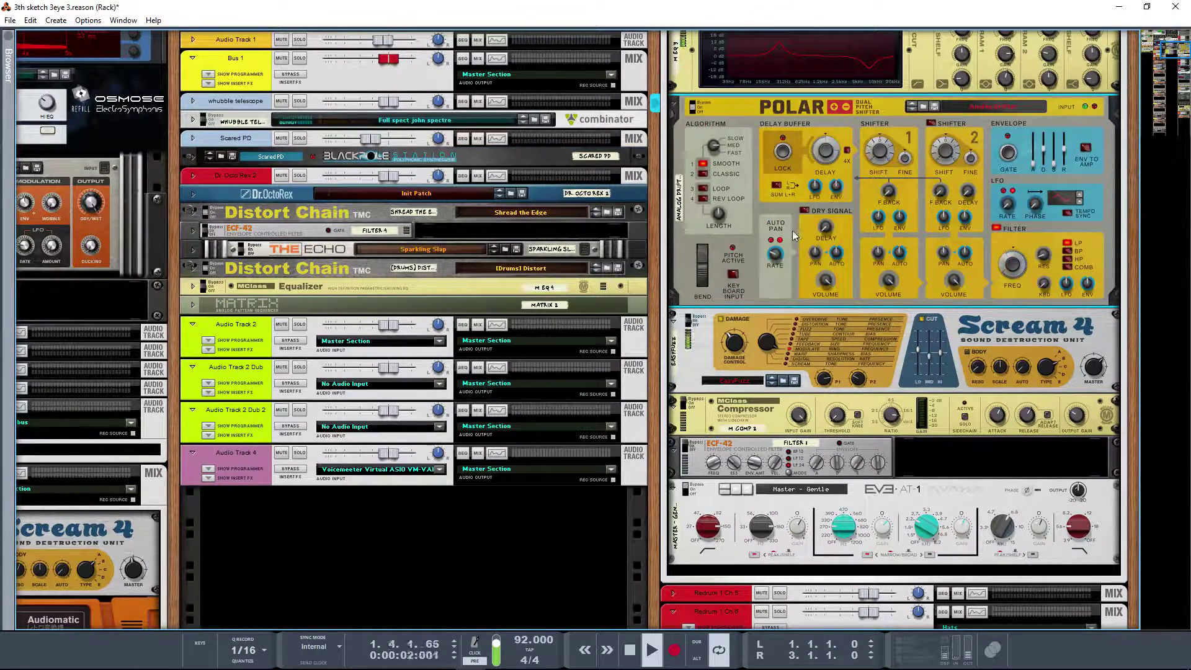
scroll(797, 235, down, 2)
click(698, 332)
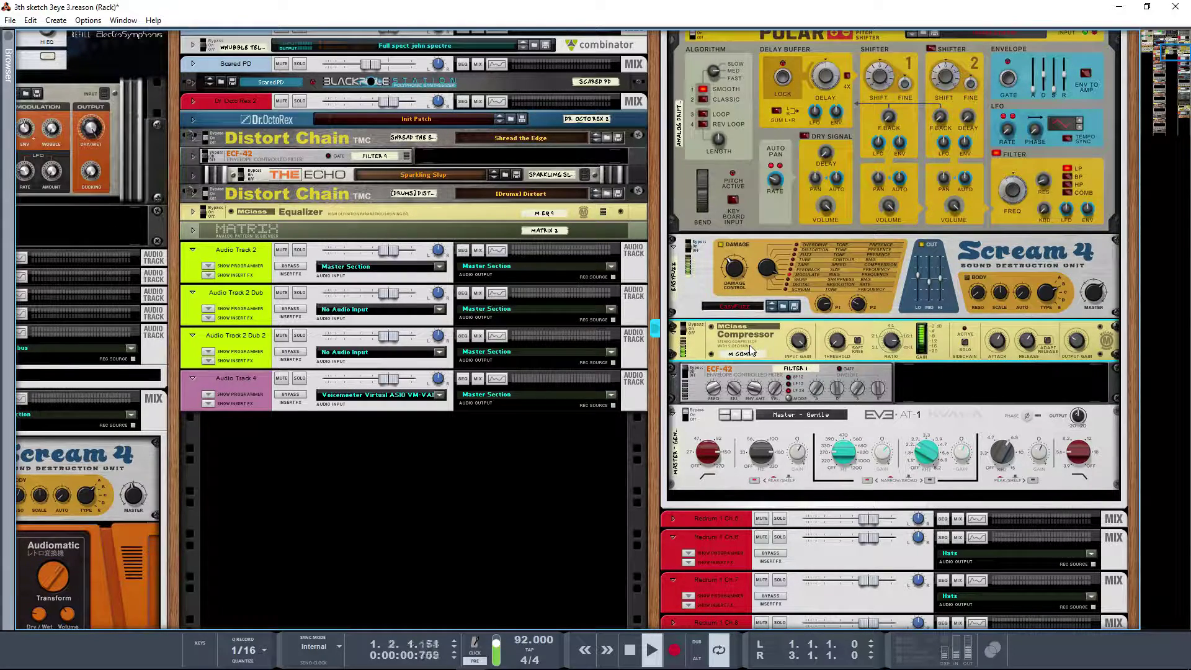
Step: Review the Scream 4 and the second MClass Compressor, and compare the sound with the ECF-42 filter below them bypassed and enabled
click(706, 306)
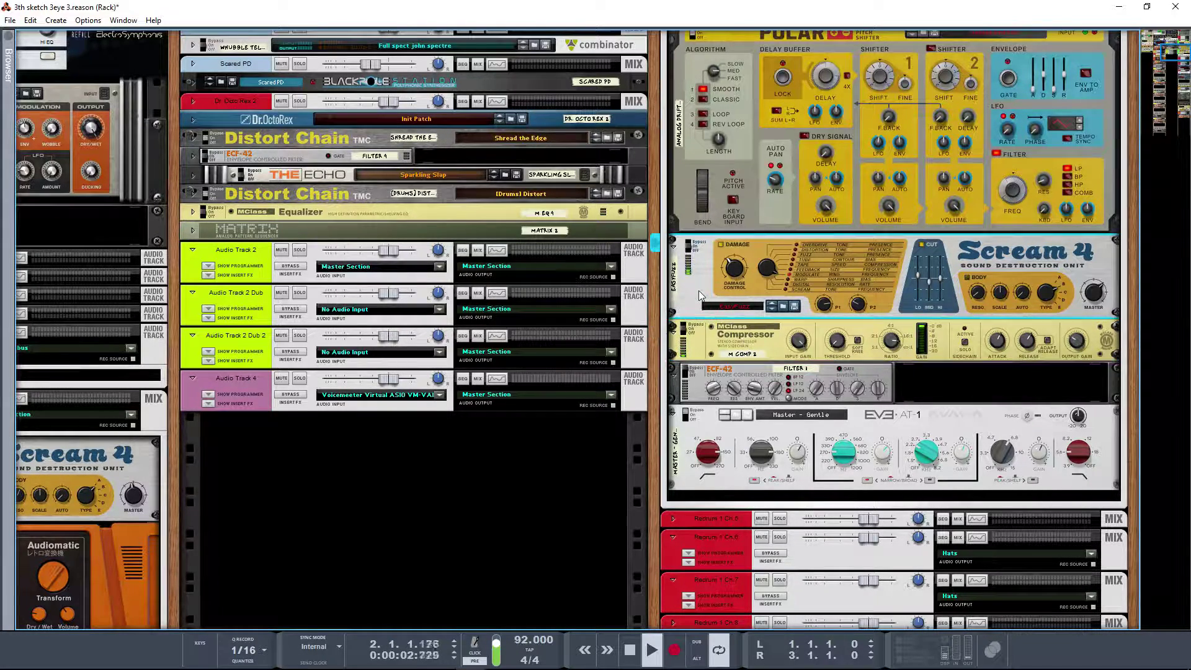
click(717, 331)
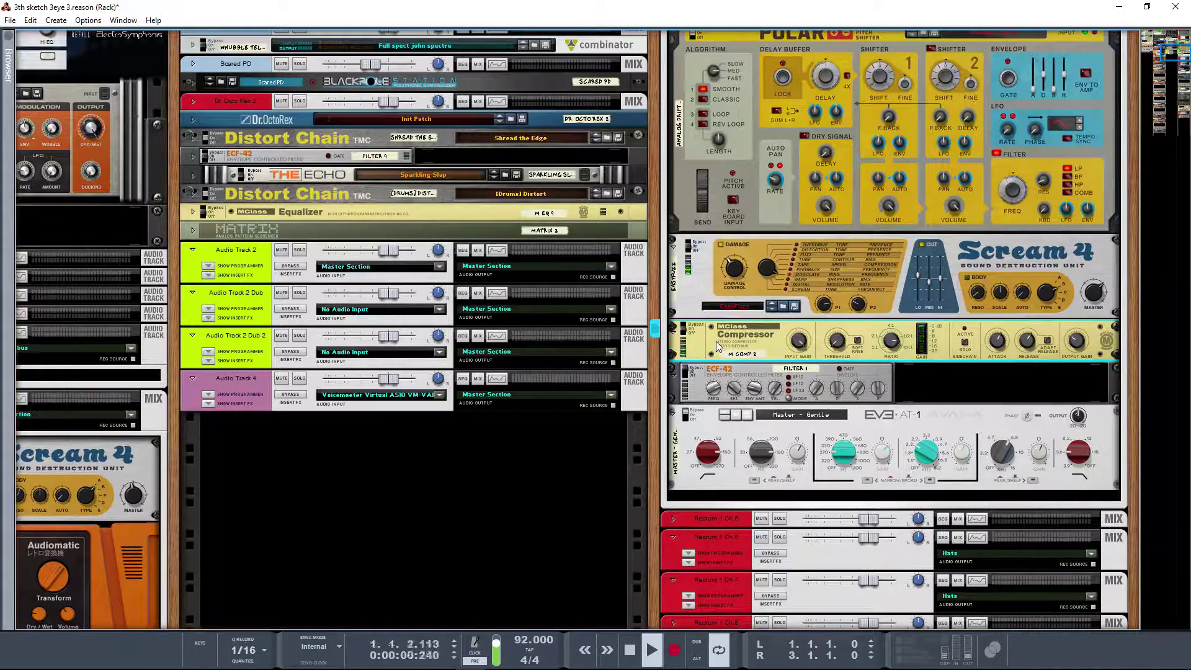
scroll(715, 344, down, 3)
click(688, 298)
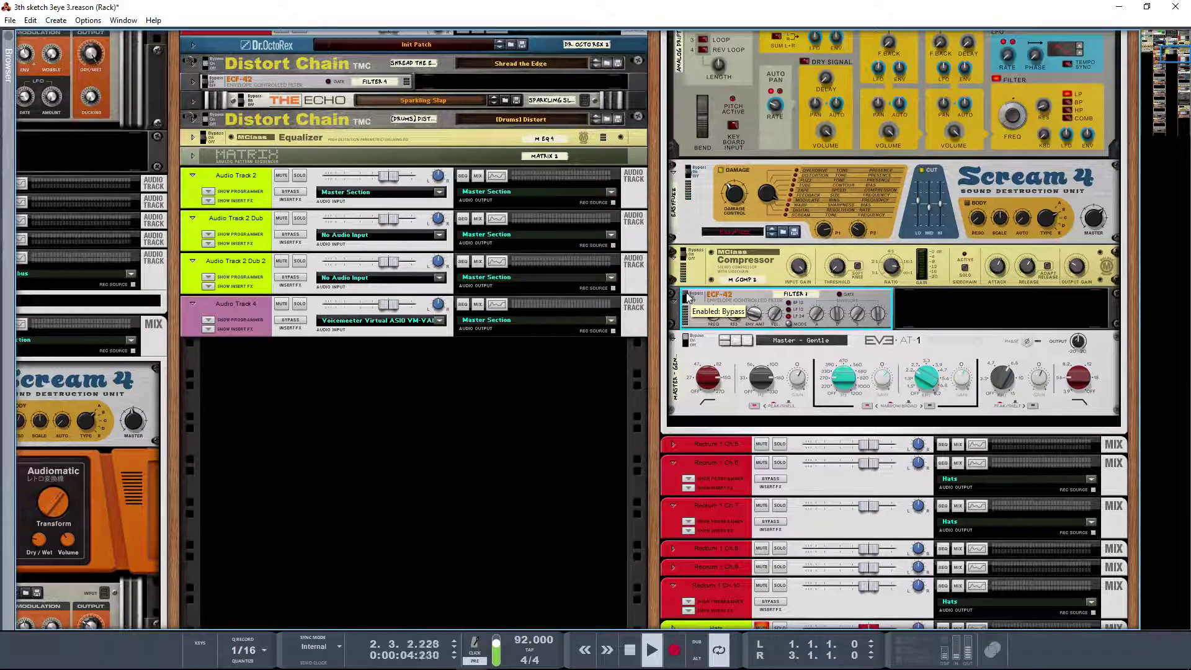
click(688, 299)
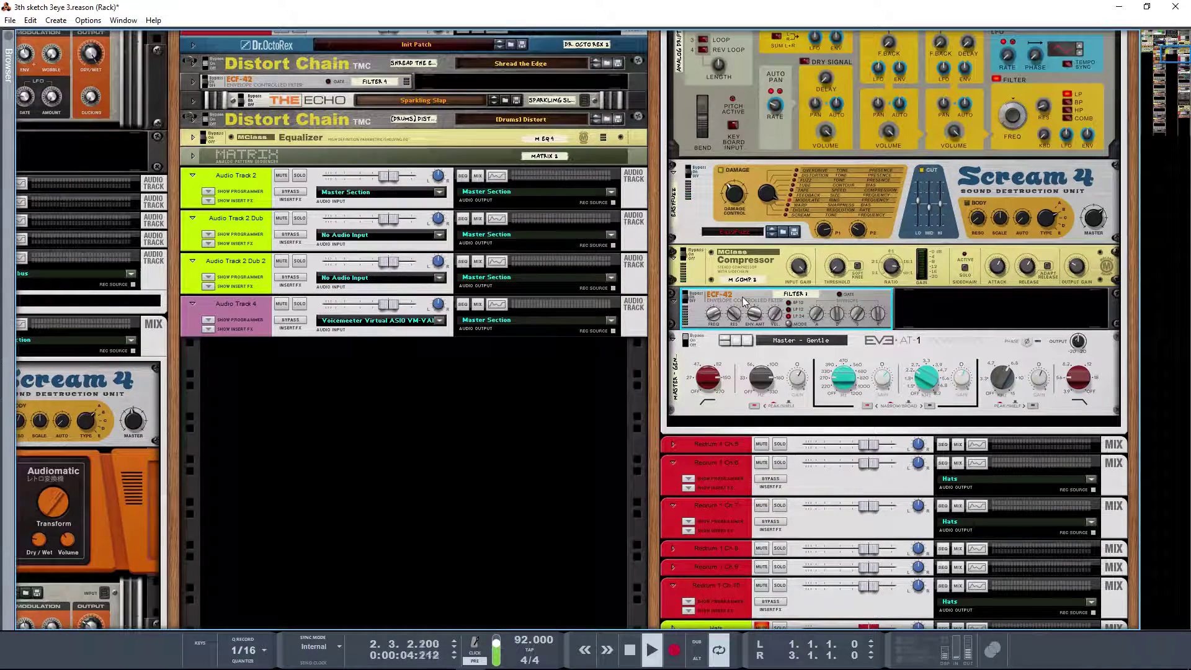
Step: Select the EVE AT-1 equalizer at the end of the insert chain and set its high cut frequency to 12000 Hz
click(689, 346)
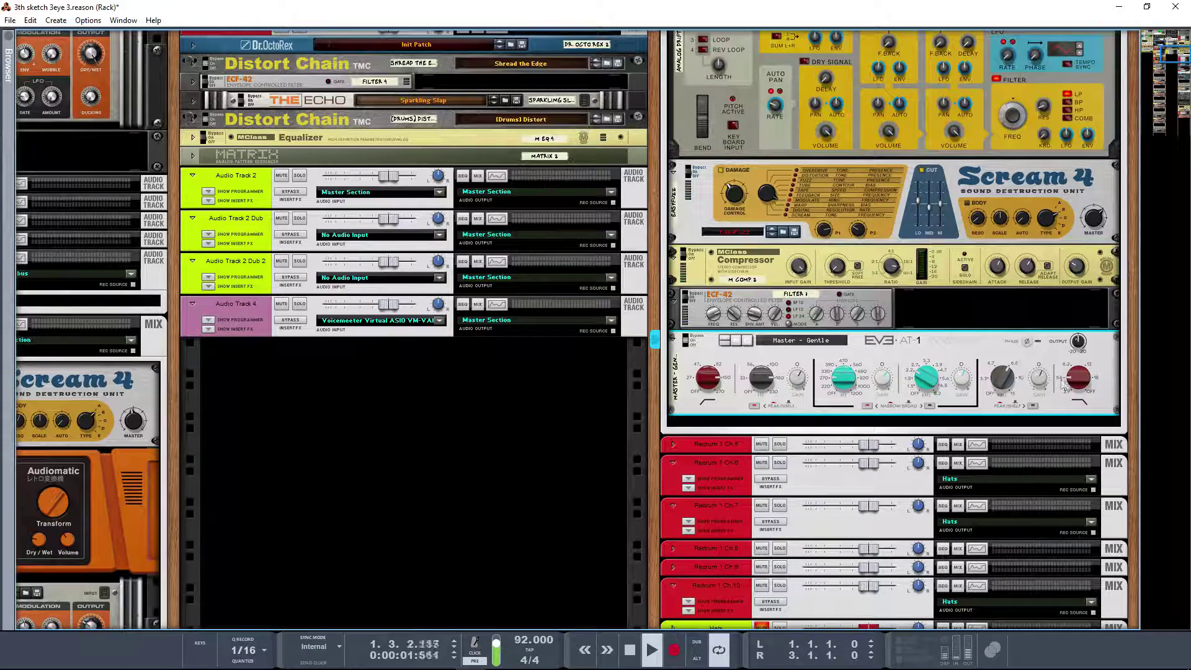
drag(1077, 399, 1072, 345)
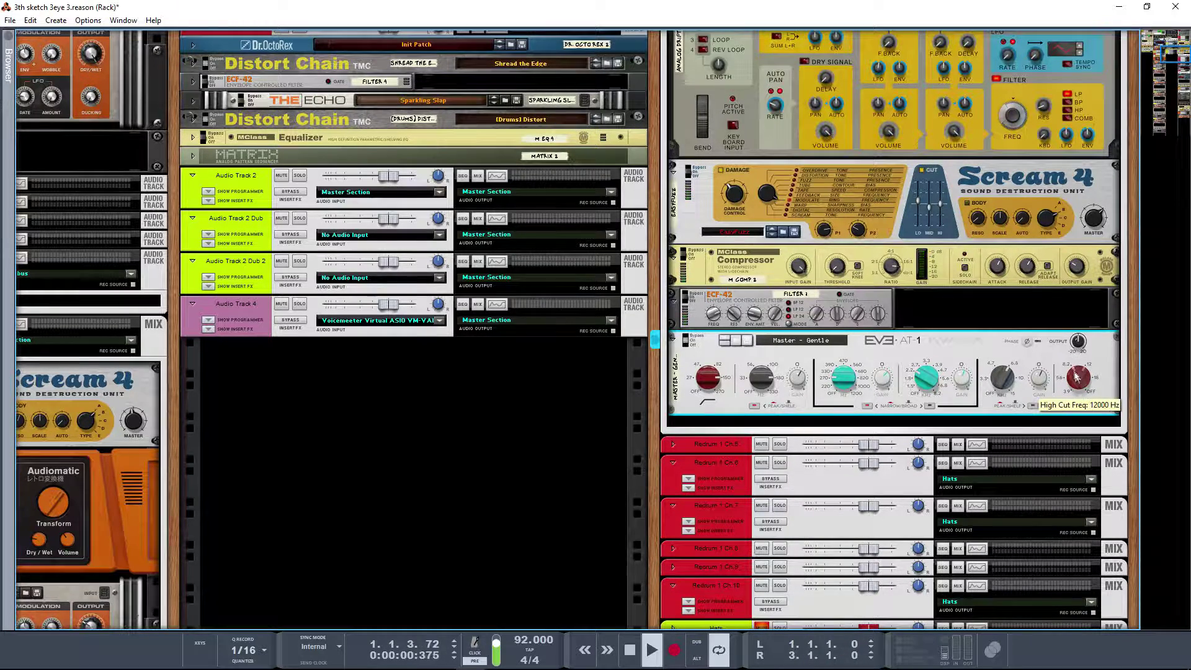
Step: Switch to the sequencer and turn off the solo on the Redrum 1 track
scroll(1004, 345, up, 1)
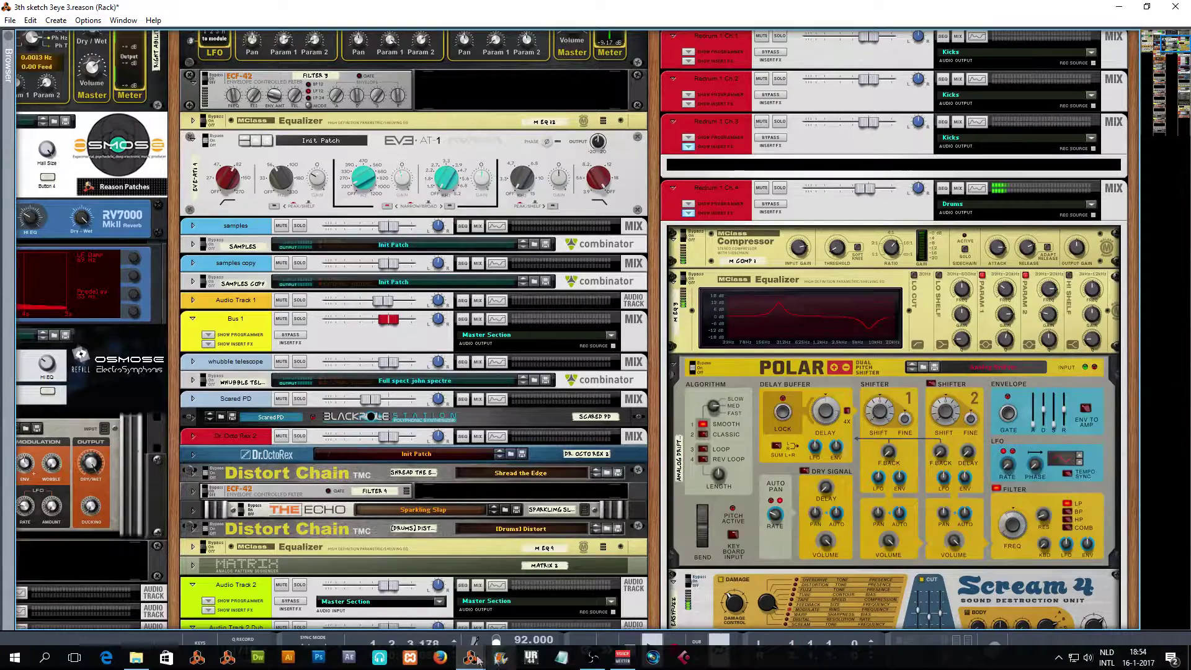
click(557, 605)
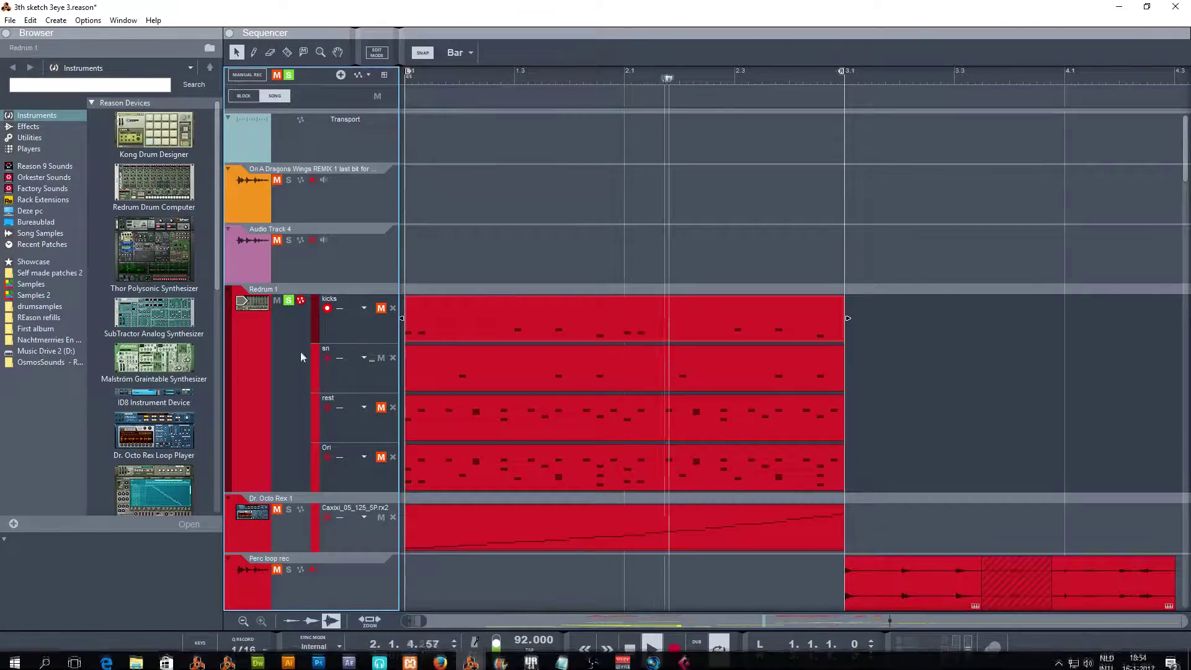
click(290, 301)
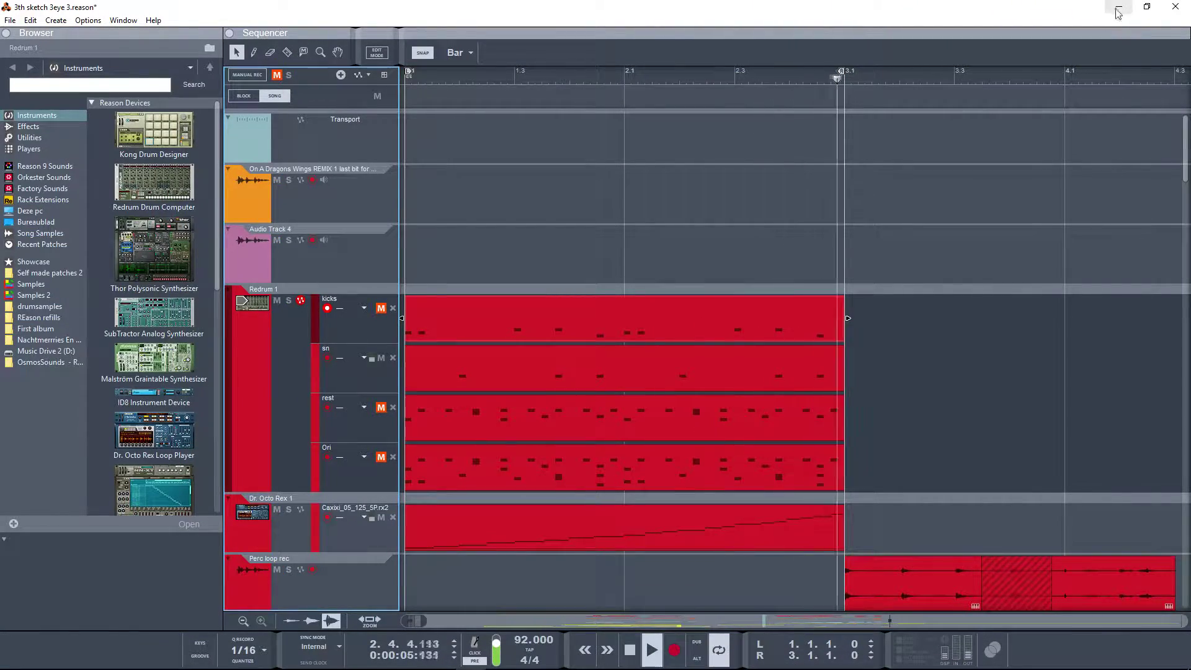
Step: Open the mixer and turn on FX send 1 (Plate) for the Redrum 1 Ch.4 channel
key(F5)
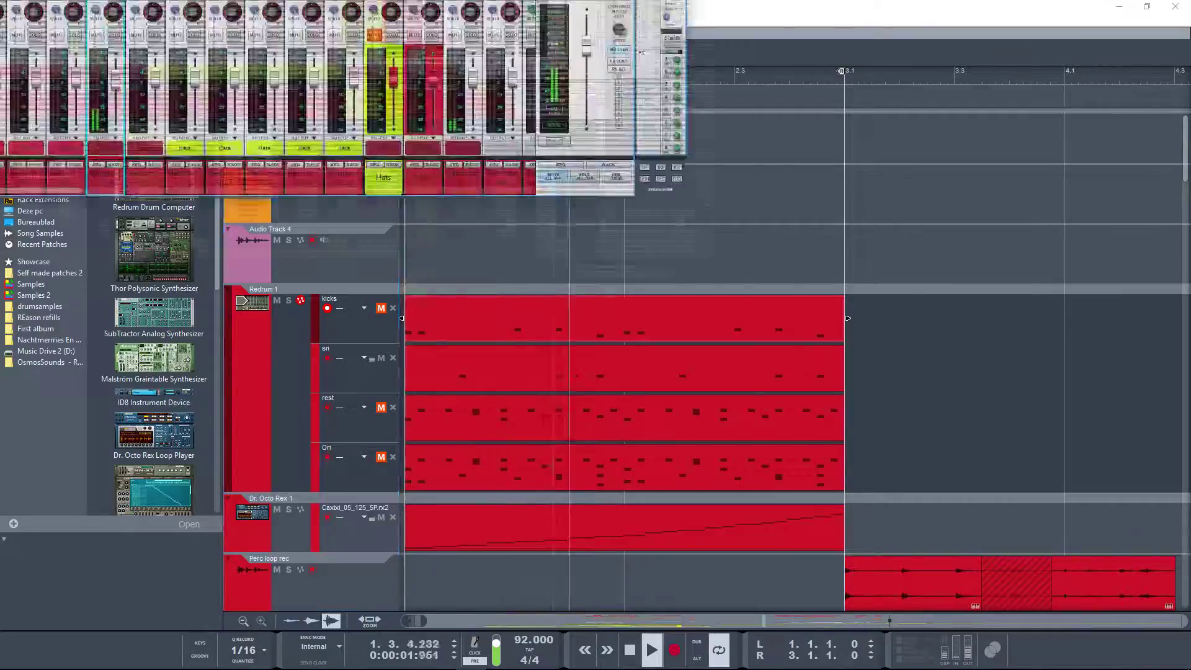
click(919, 70)
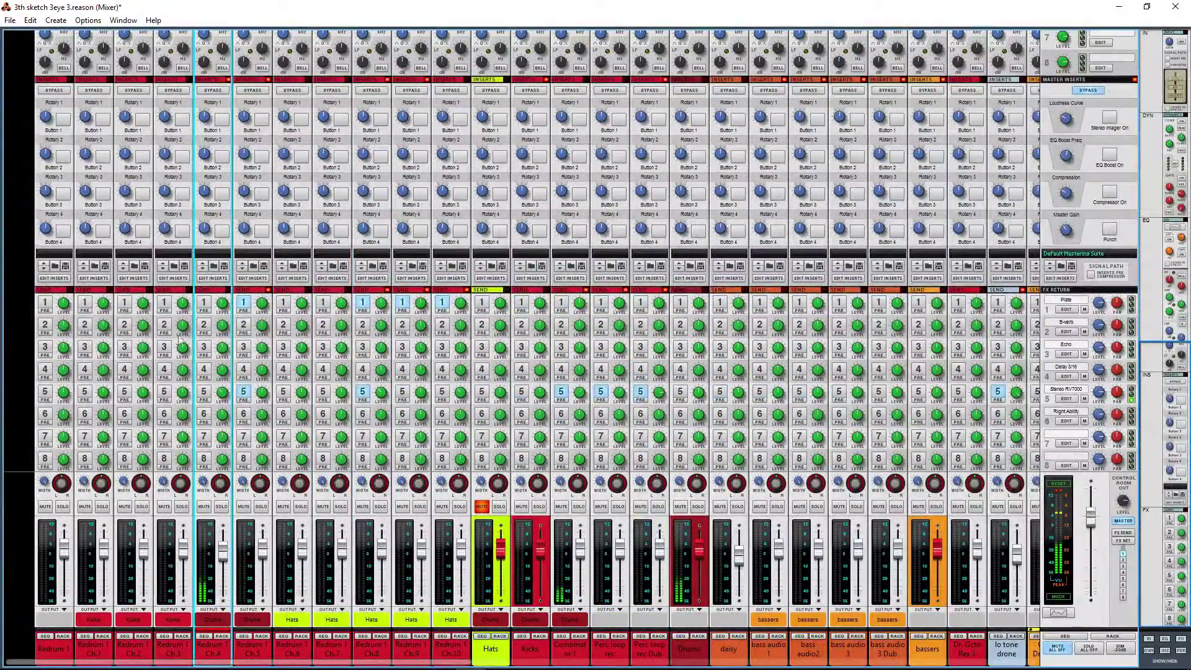
click(204, 304)
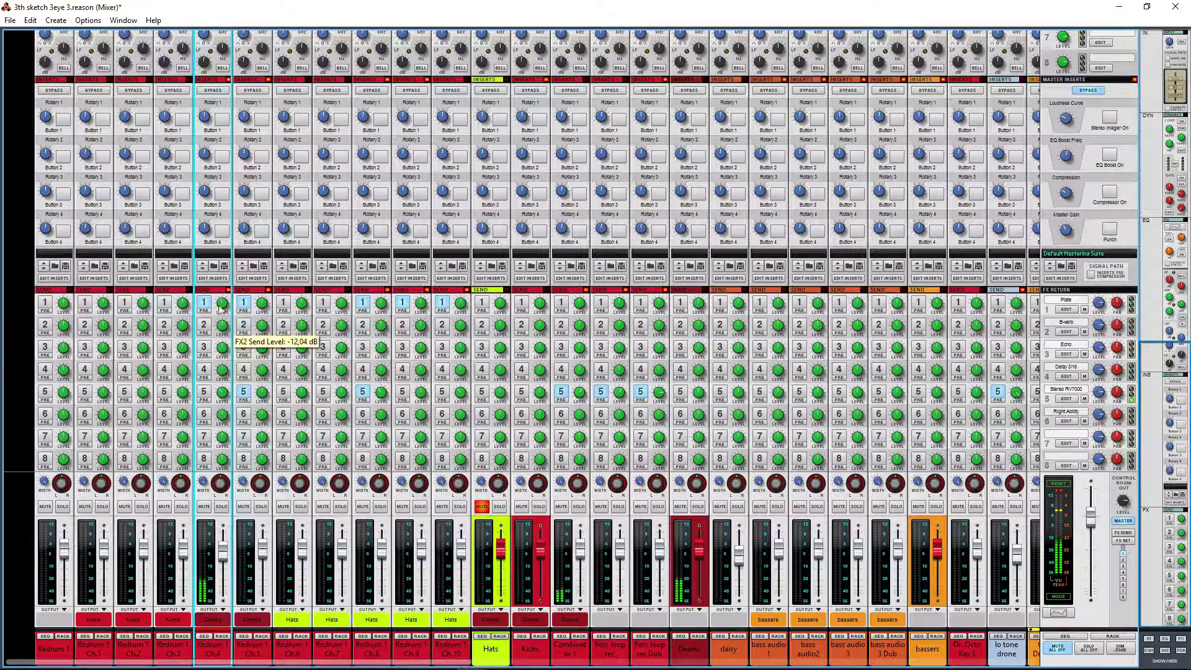
Step: Audition Redrum 1 Ch.4 briefly in solo and turn on its FX send 5 to the Stereo RV7000
click(222, 507)
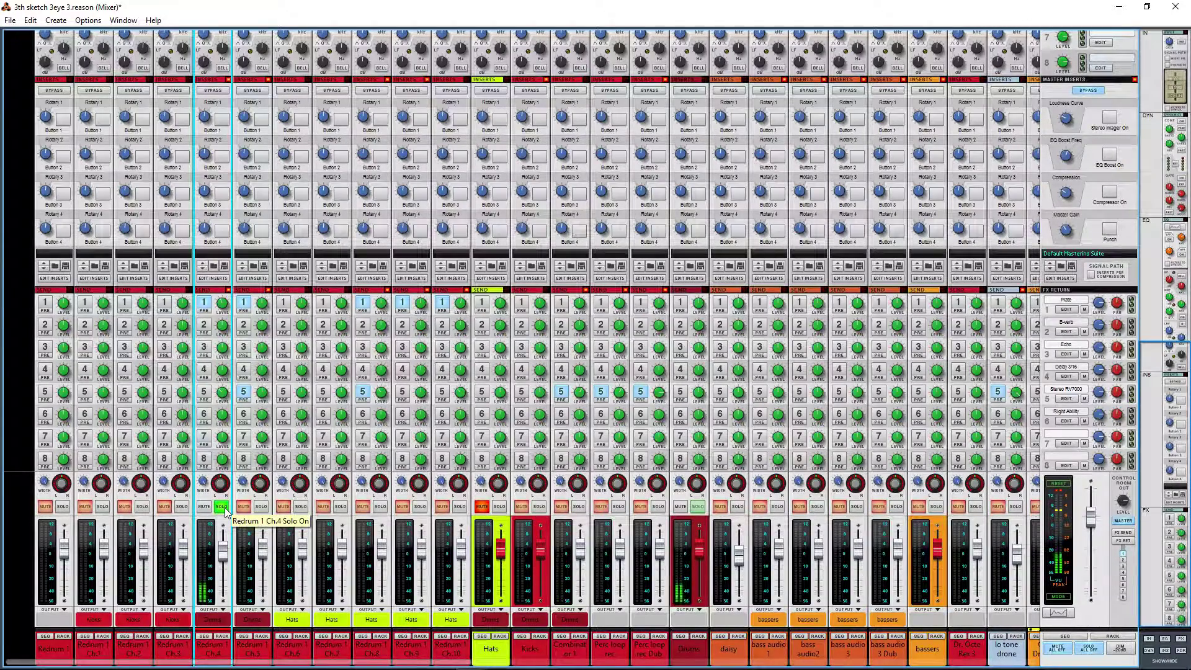
click(222, 508)
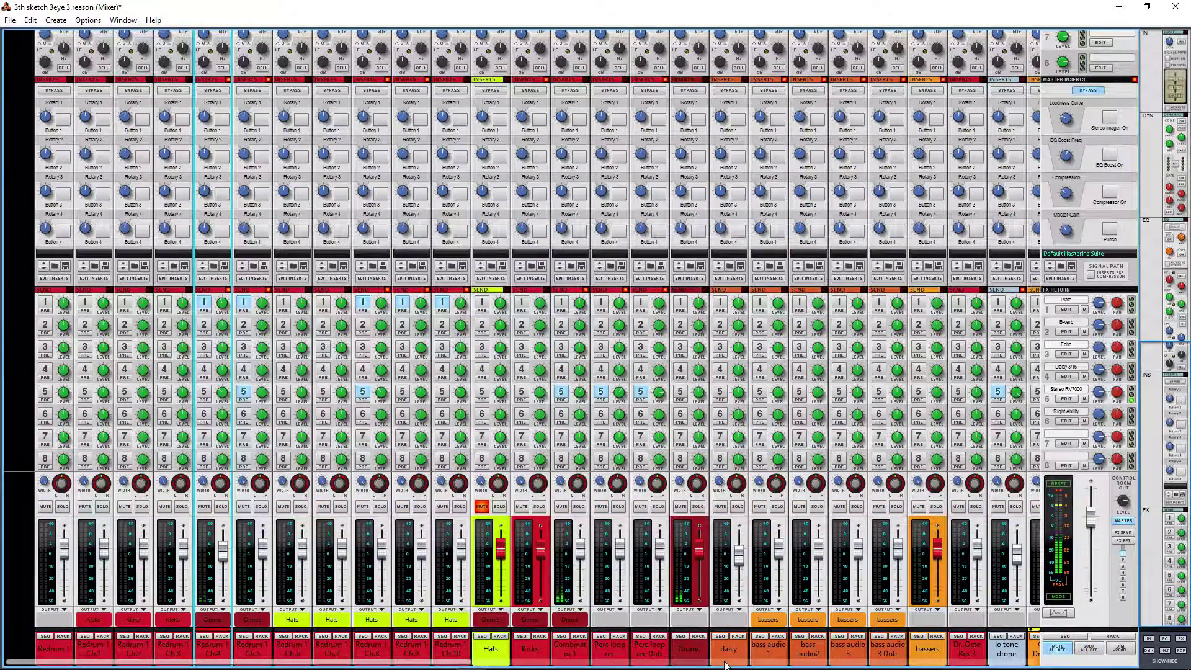
drag(725, 665, 225, 650)
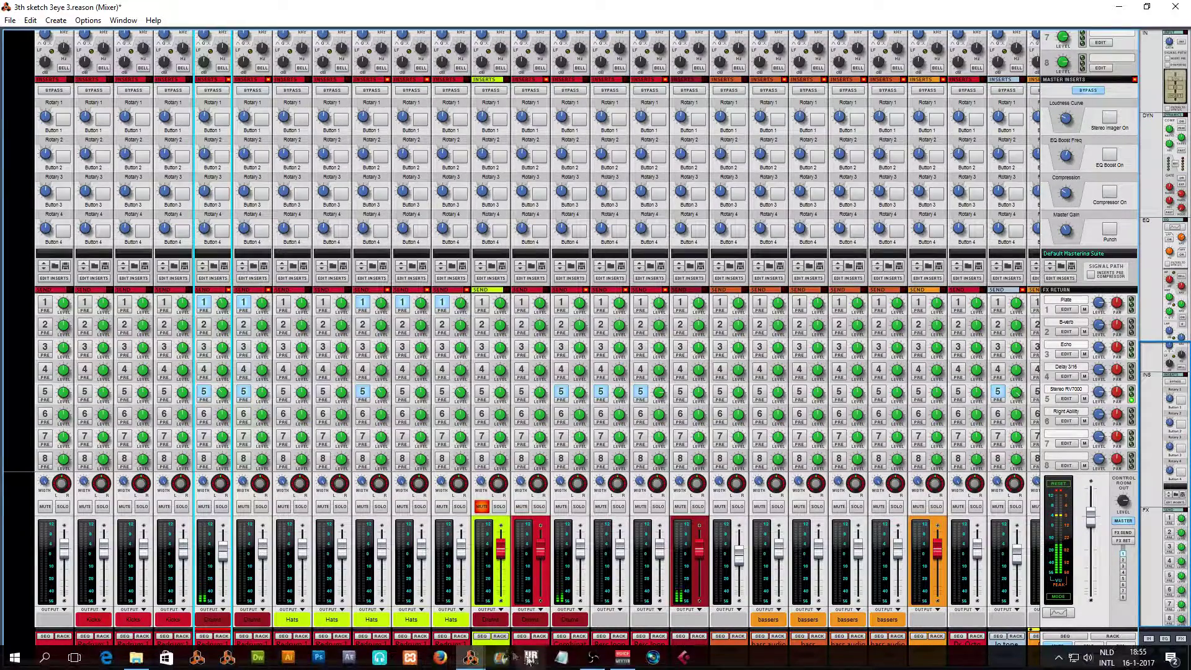
Step: Return to the sequencer and unmute the kicks and rest lanes of the Redrum 1 track
mouse_move(482, 664)
click(605, 599)
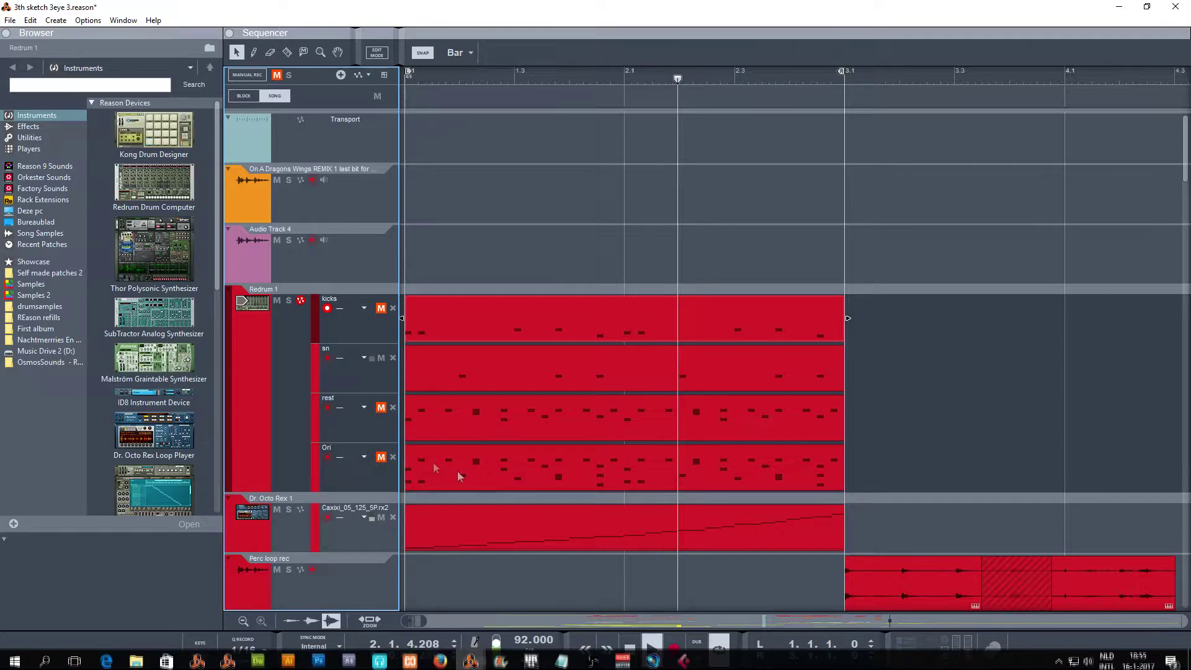
click(381, 308)
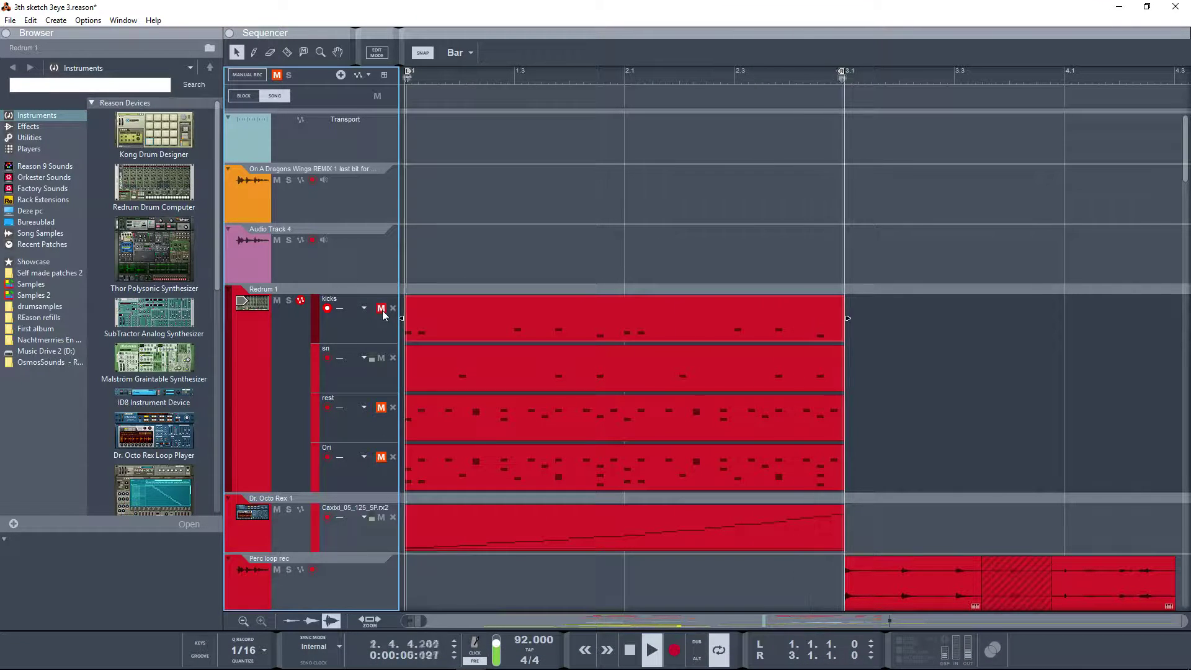
click(381, 407)
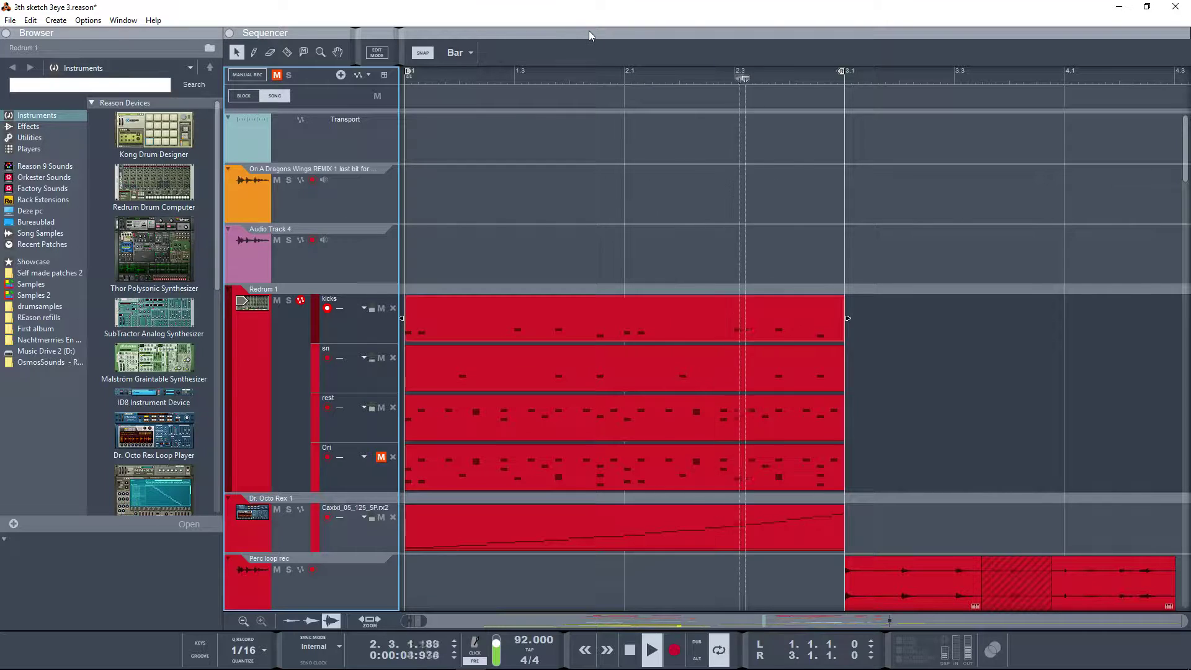
scroll(650, 257, down, 2)
ctrl+scroll(649, 260, down, 2)
ctrl+scroll(545, 218, up, 4)
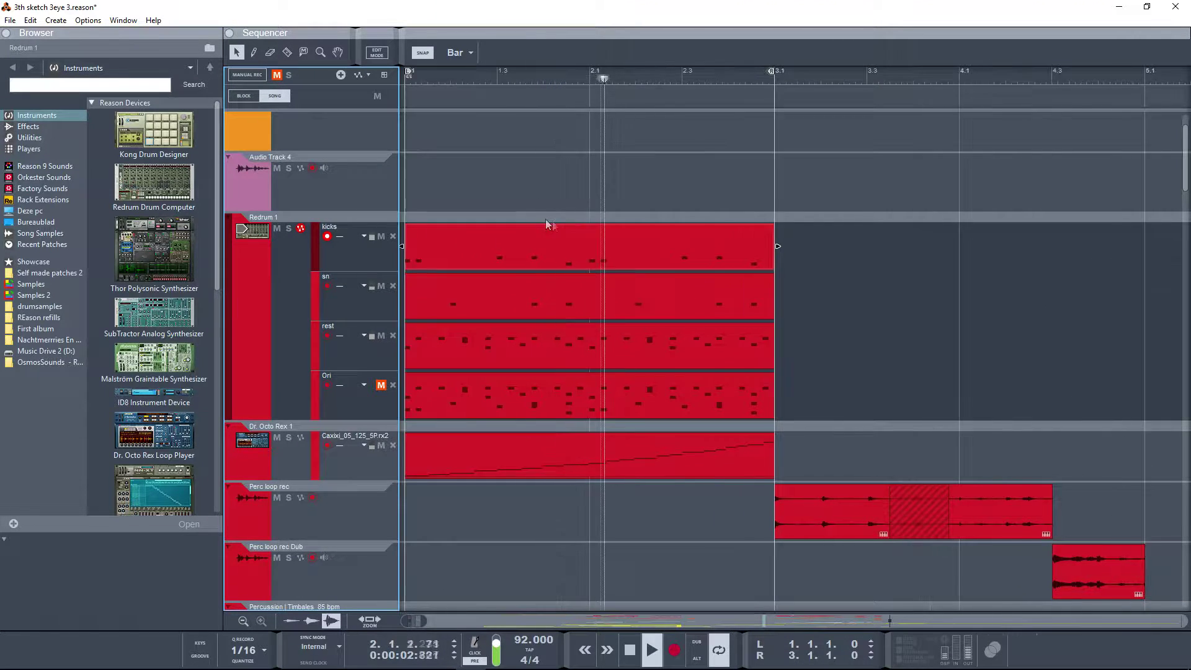
scroll(535, 215, up, 1)
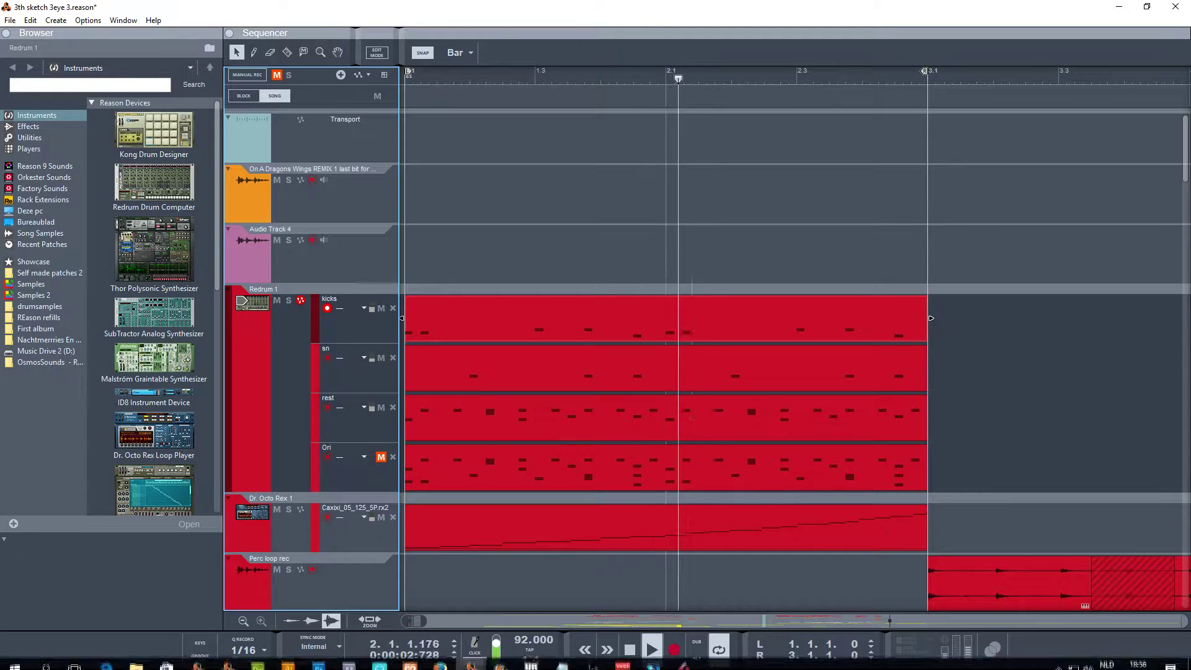
Step: Switch to the rack and review the Redrum 1 Ch.4 insert chain from the Scream 4 down to the EVE AT-1 equalizer
mouse_move(482, 665)
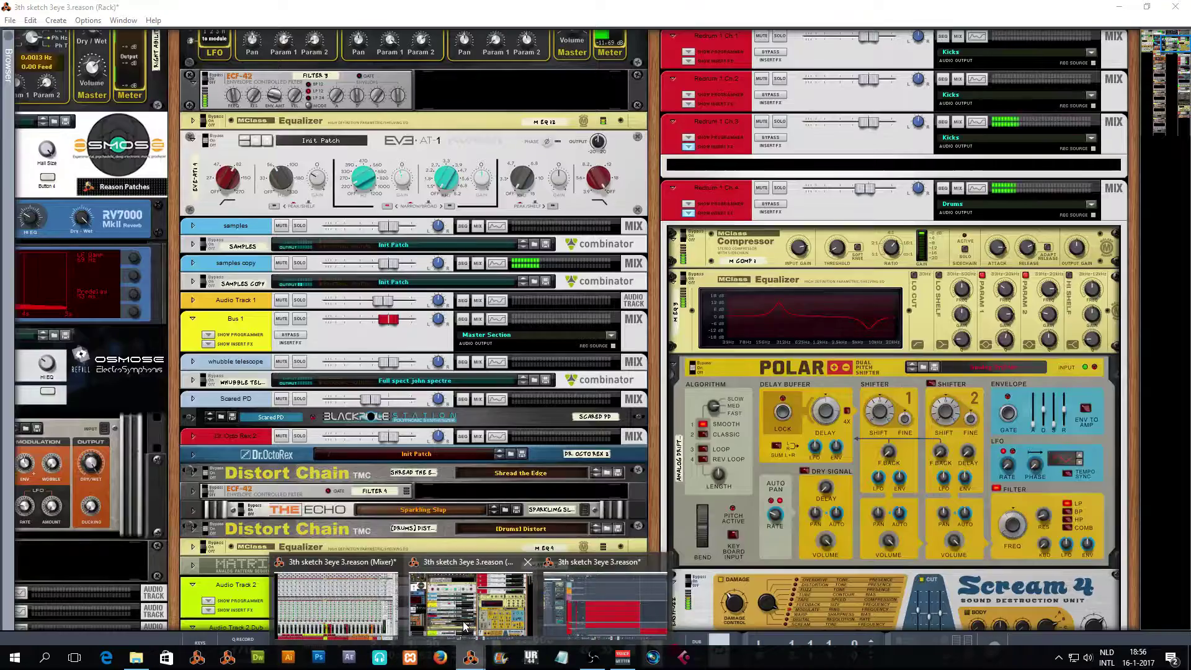
click(470, 605)
scroll(769, 380, down, 5)
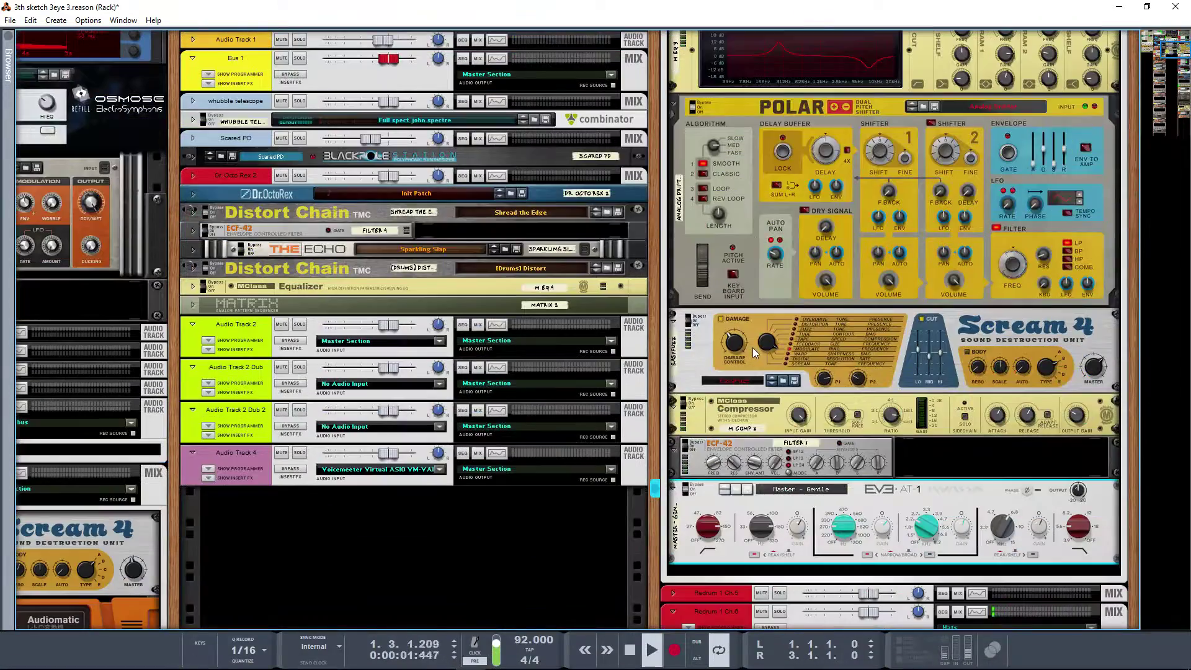
click(713, 352)
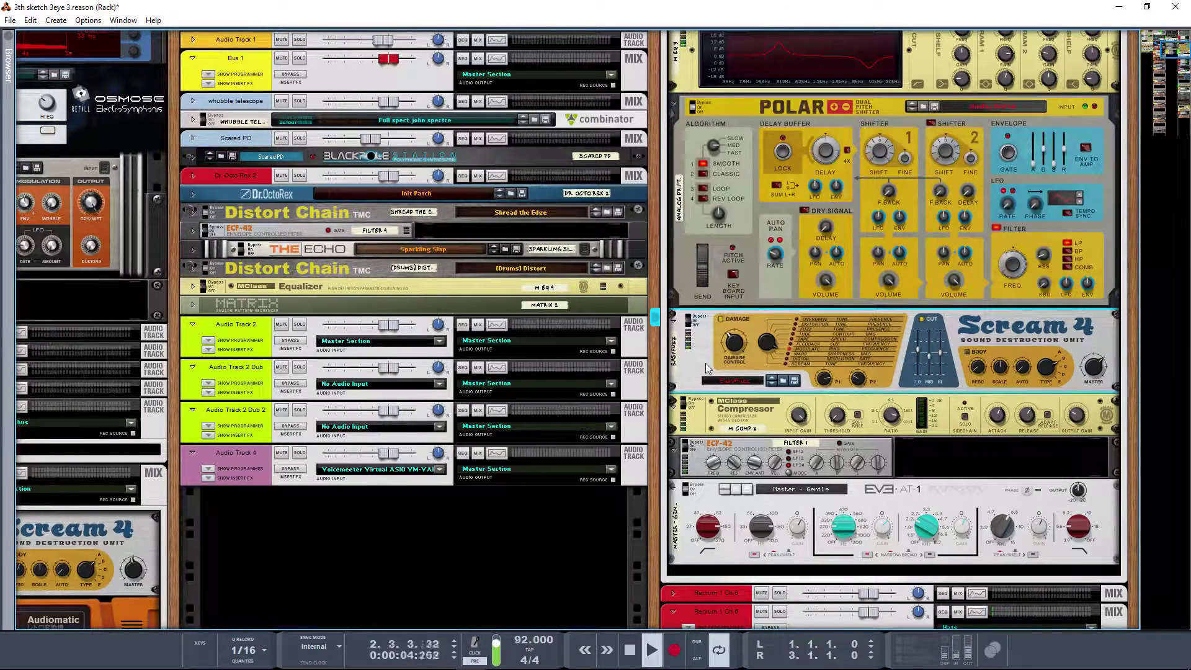
scroll(713, 357, up, 3)
scroll(723, 350, down, 3)
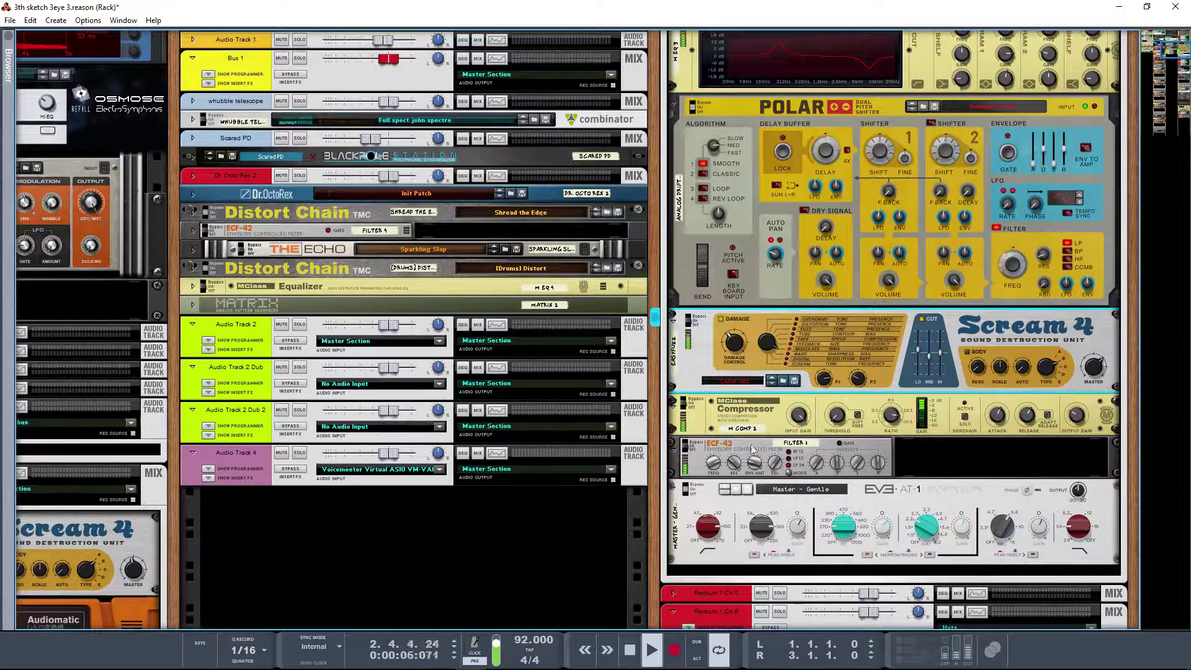
scroll(809, 438, down, 3)
scroll(781, 428, up, 3)
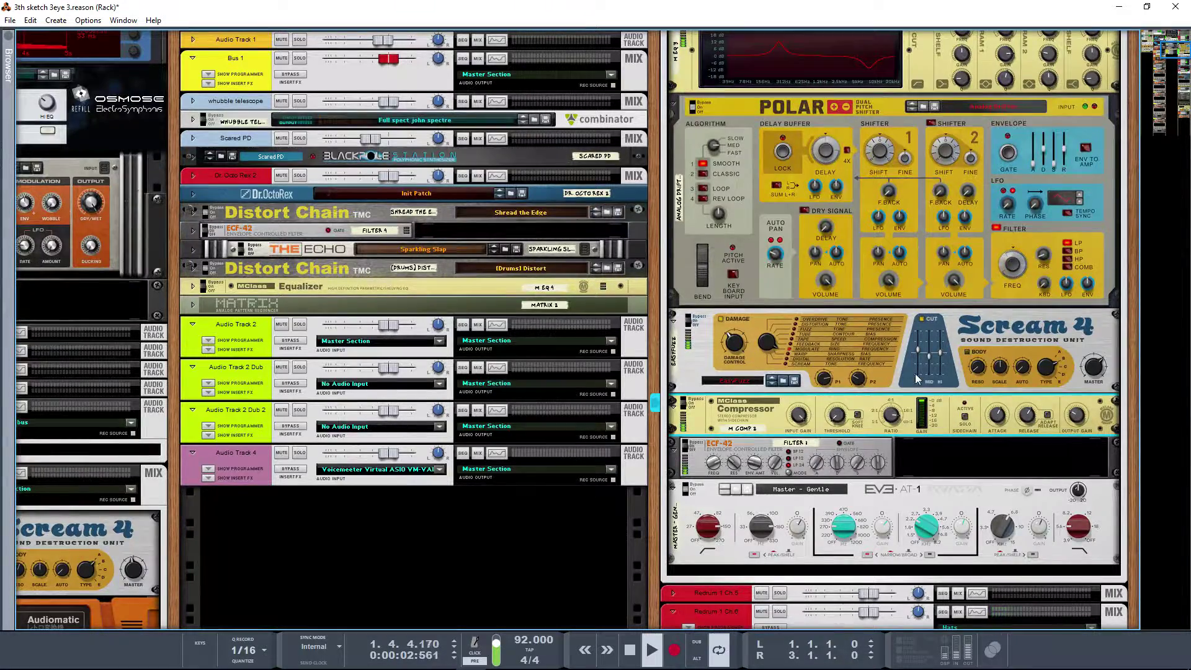
Step: Collapse the Redrum 1 Ch.4 and Ch.3 mix channels in the rack
scroll(914, 373, up, 8)
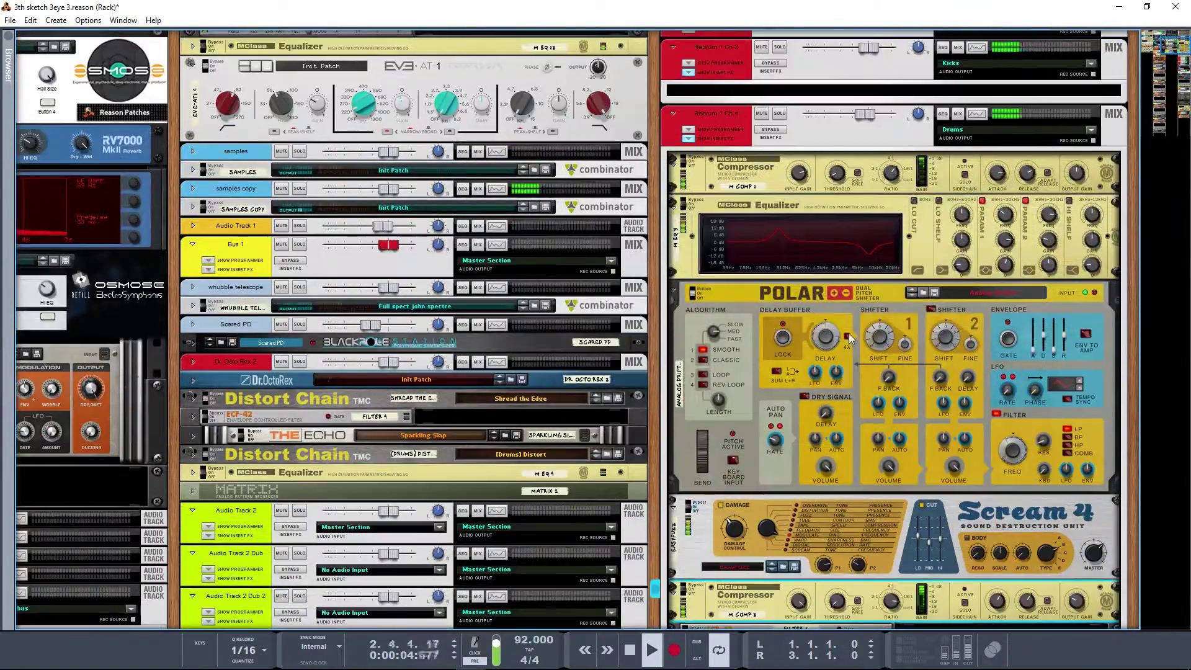
scroll(850, 338, up, 2)
click(674, 151)
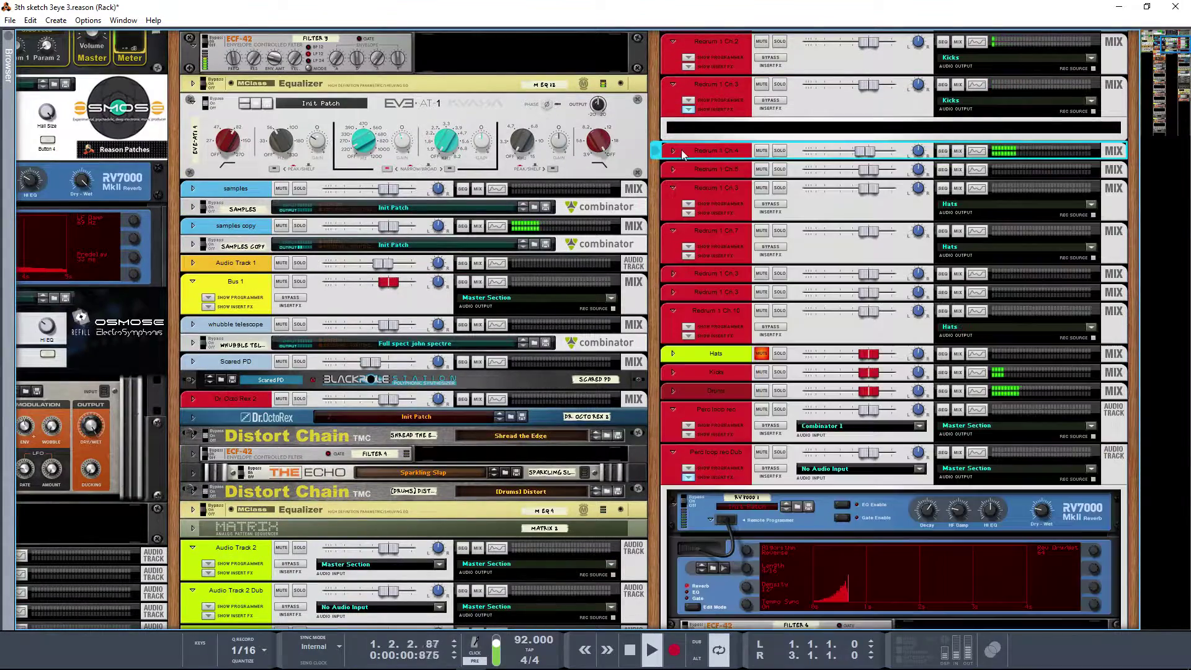
click(673, 86)
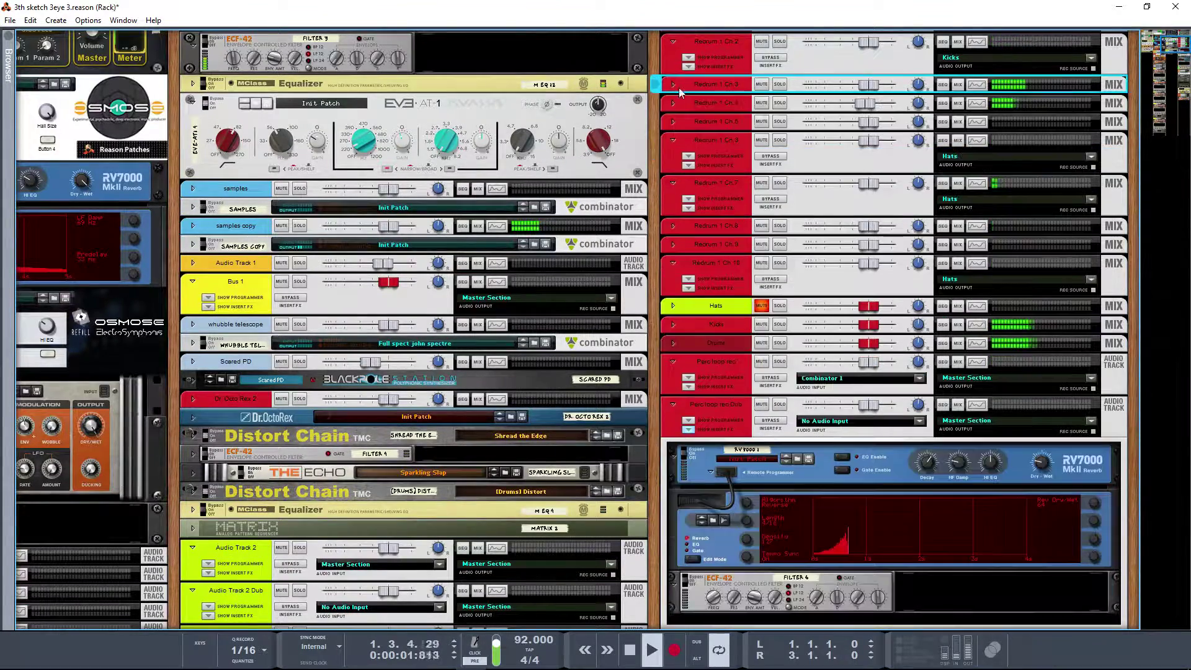
Step: Go back to the sequencer and examine the Redrum 1 note lanes across the two-bar loop
click(1118, 9)
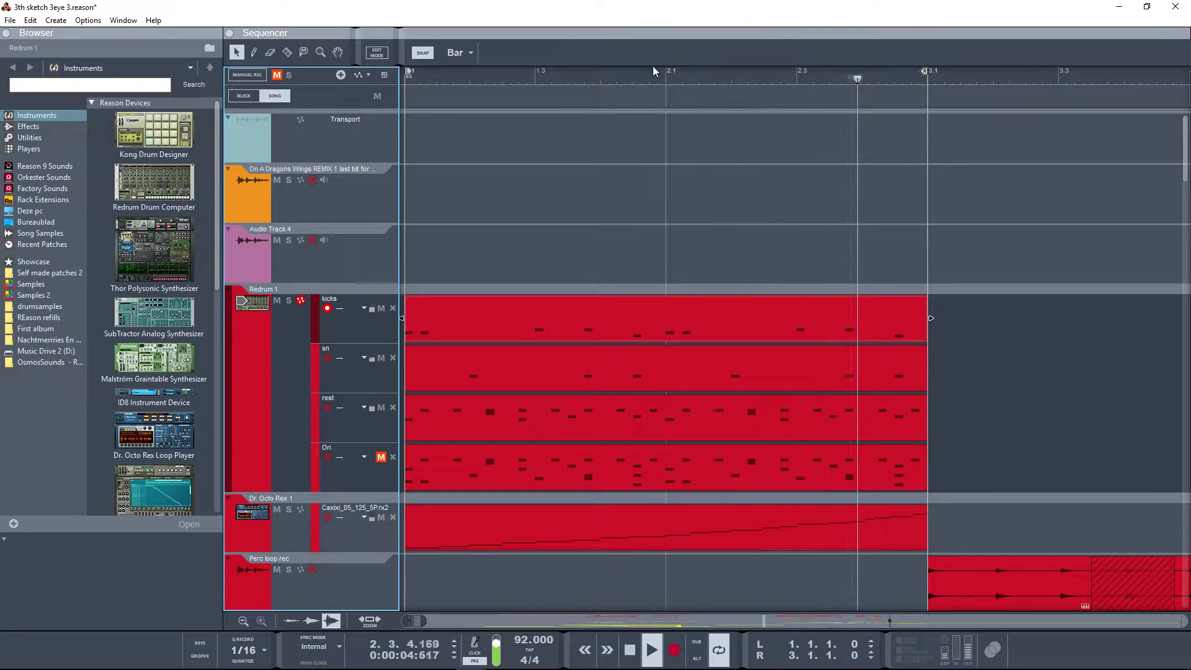
scroll(643, 141, down, 2)
scroll(618, 154, up, 3)
scroll(602, 163, up, 2)
scroll(601, 162, down, 2)
scroll(601, 164, up, 2)
scroll(602, 165, down, 2)
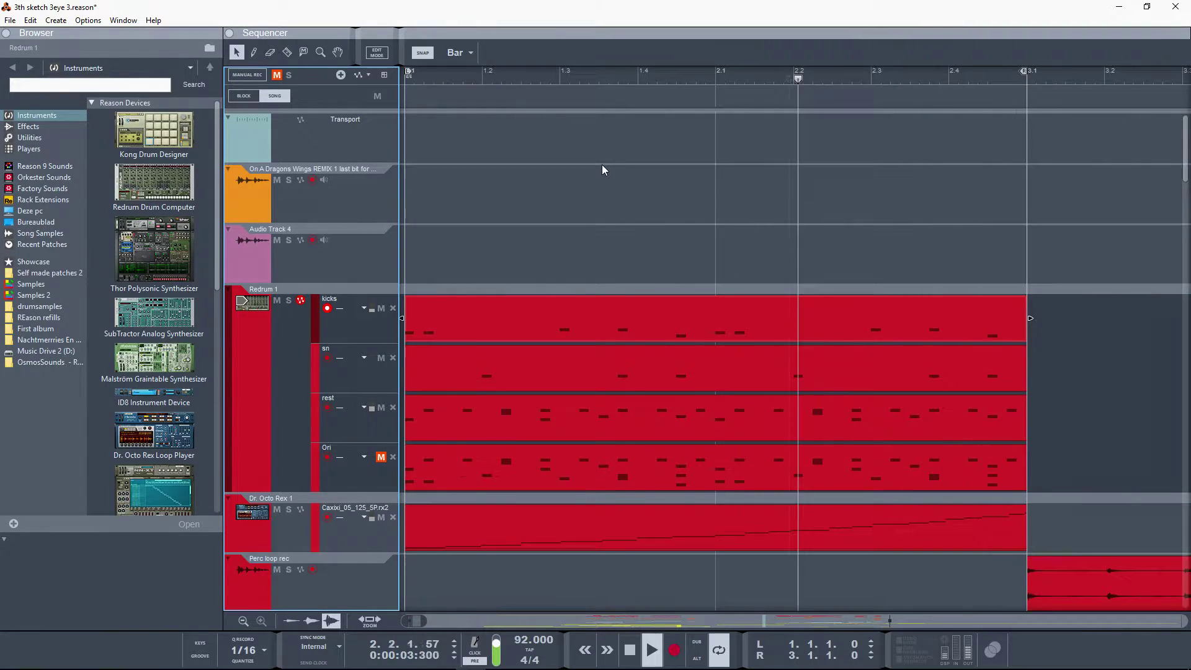
scroll(602, 165, down, 2)
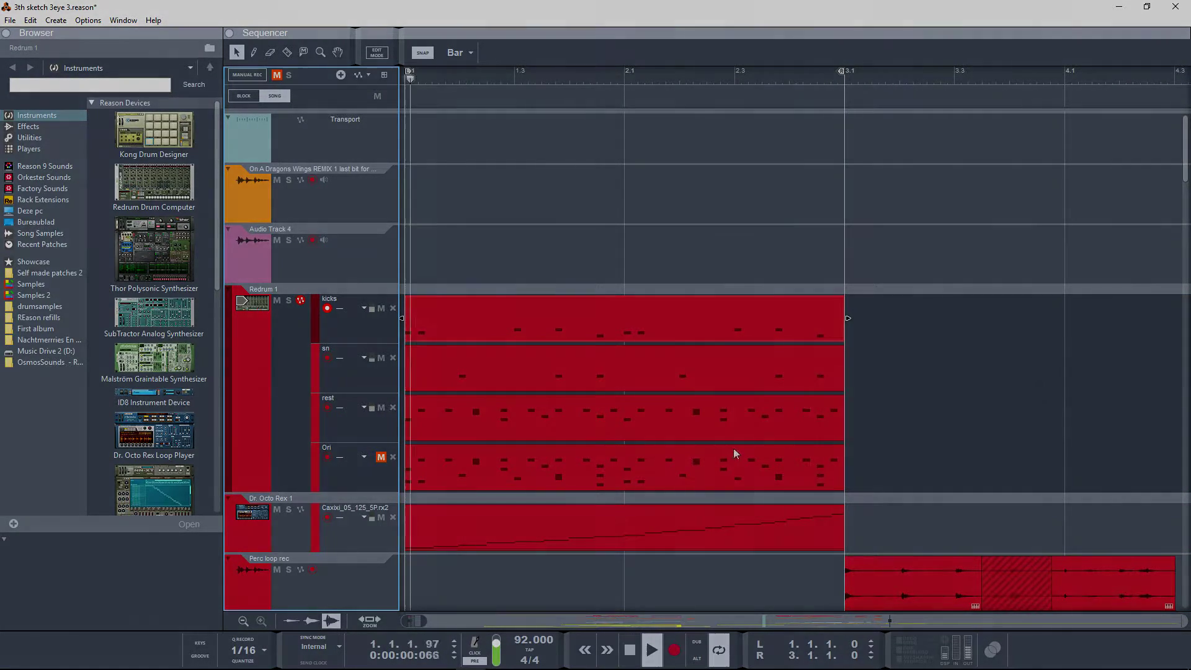